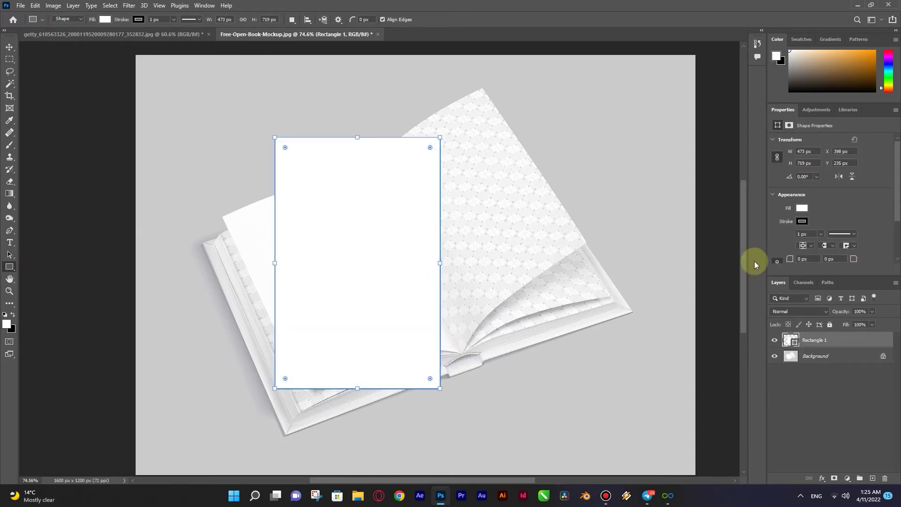
- Remove the white rectangle's stroke
click(801, 222)
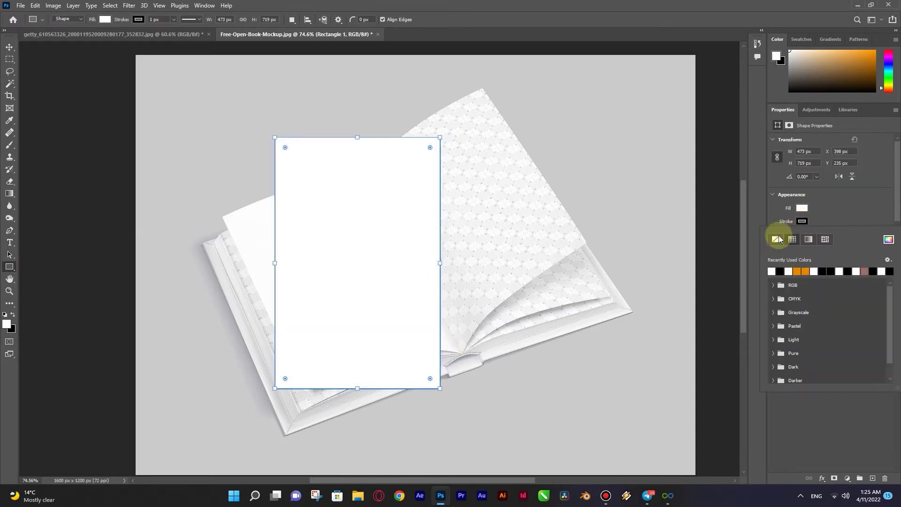
click(776, 239)
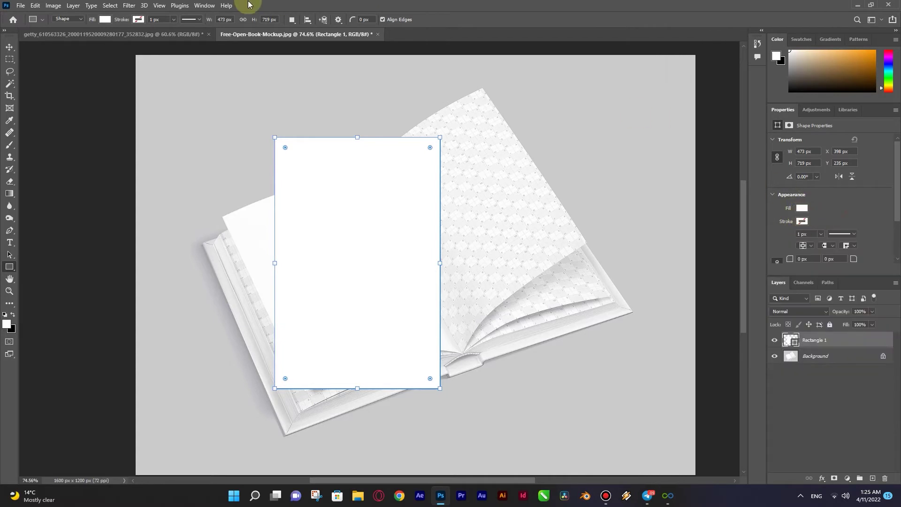
click(204, 5)
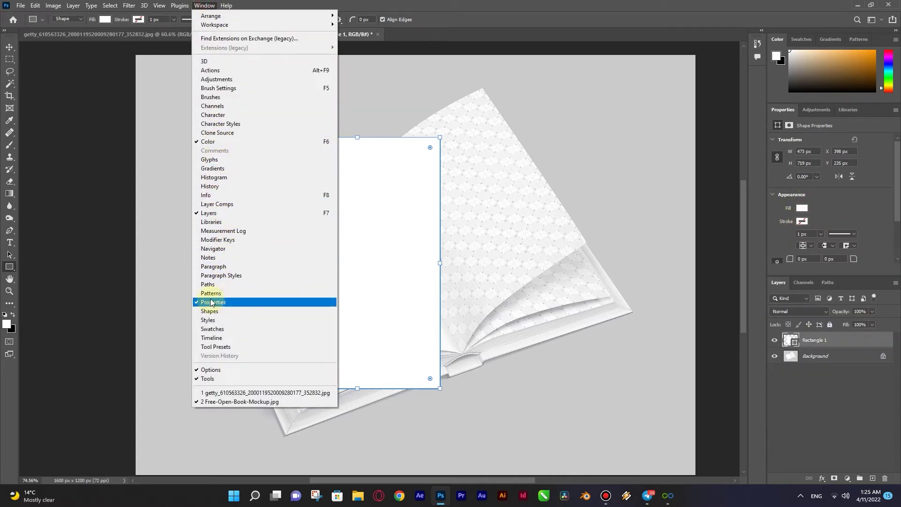
click(388, 230)
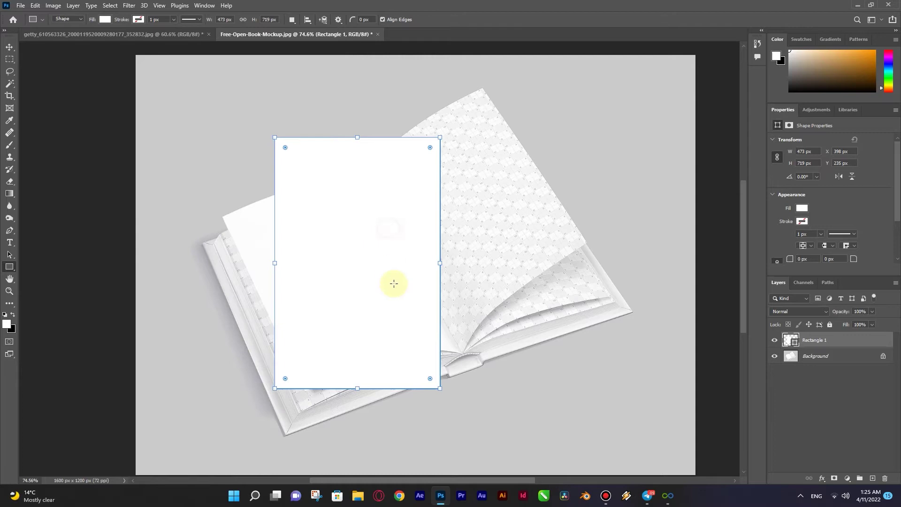
- Convert the Rectangle 1 layer for smart filters so it becomes a smart object
right_click(869, 347)
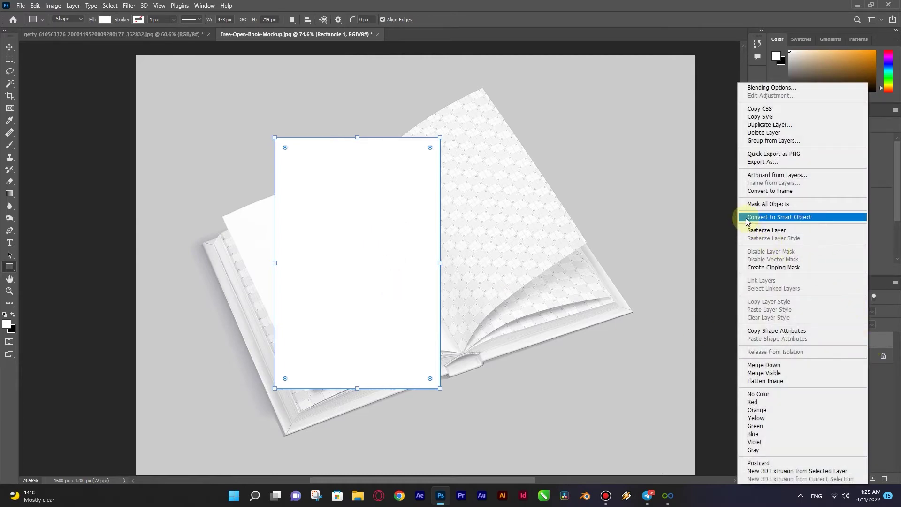
click(130, 6)
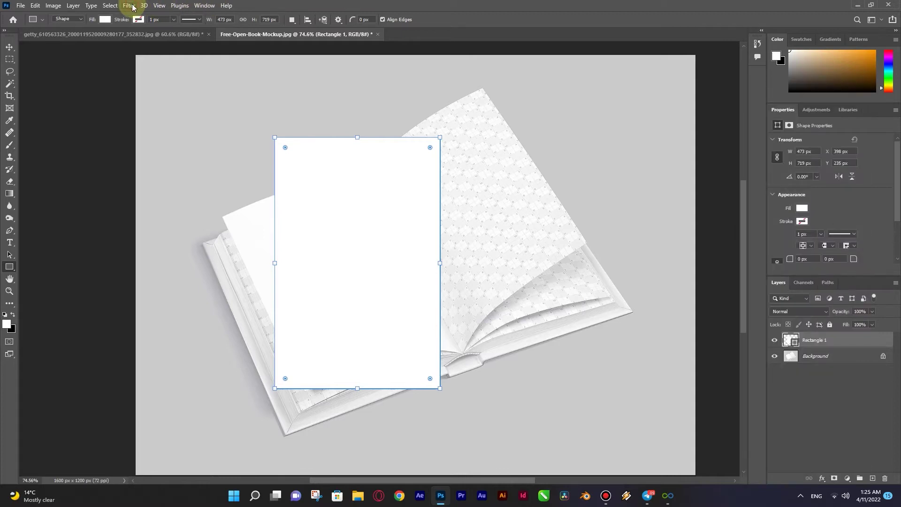
click(130, 6)
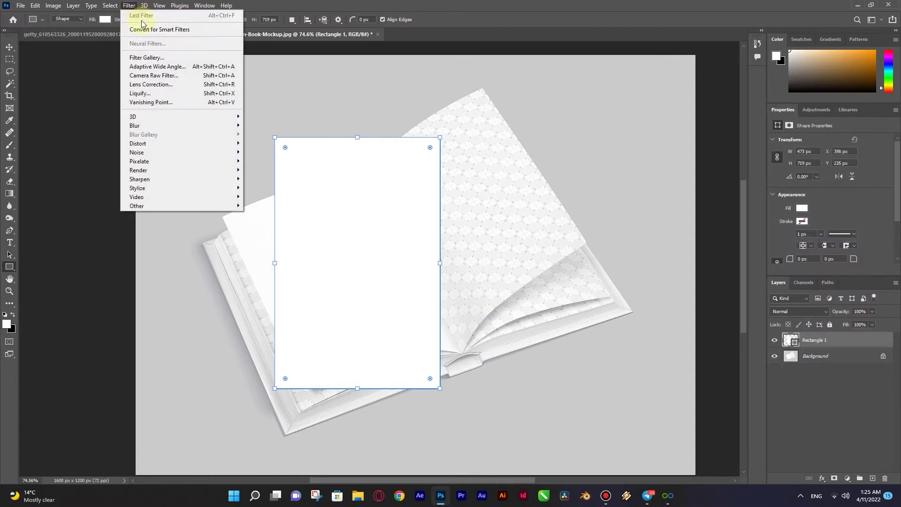
click(204, 29)
click(440, 184)
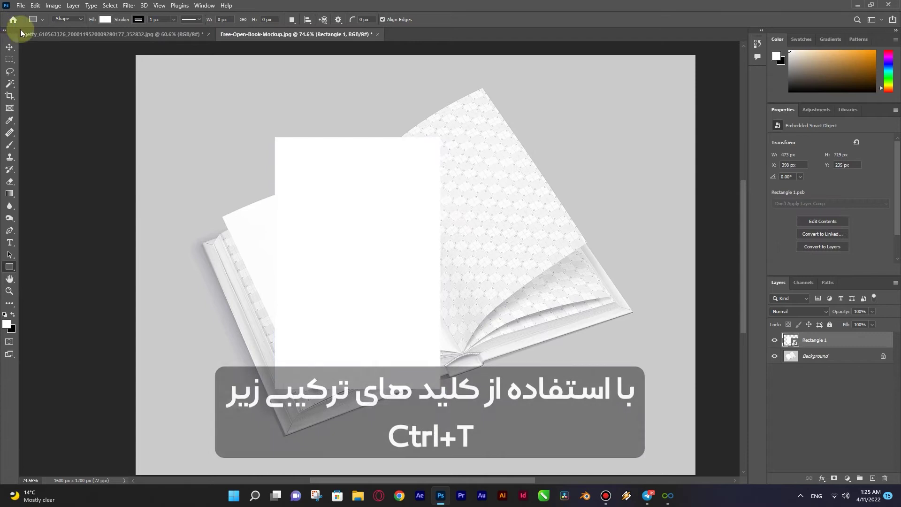
- Free-transform the rectangle: rotate it about -19.7° and distort its corners onto the book's left page
click(10, 47)
key(ctrl+t)
drag(458, 134, 403, 120)
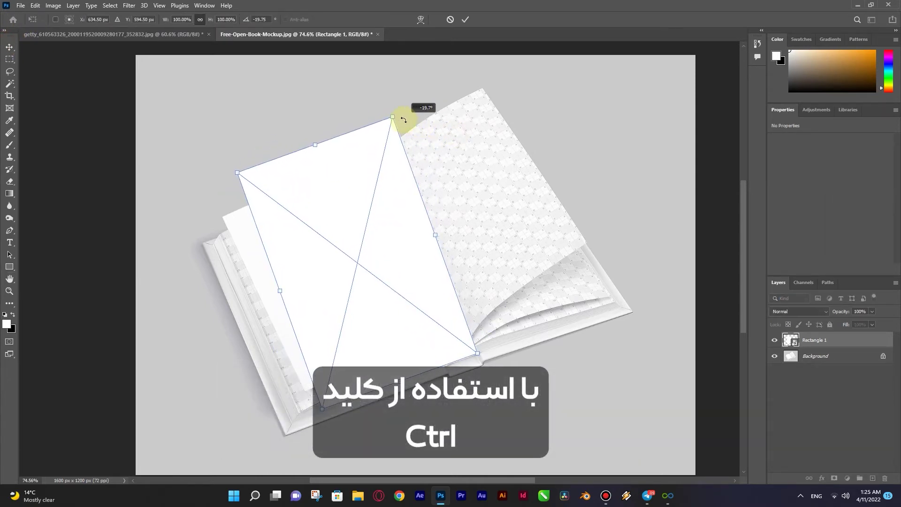
drag(330, 268, 342, 270)
drag(252, 175, 222, 217)
click(888, 454)
drag(335, 411, 306, 393)
drag(404, 120, 367, 188)
drag(490, 355, 460, 352)
mouse_move(304, 390)
mouse_down()
mouse_move(316, 376)
mouse_move(306, 392)
mouse_up()
- Warp the rectangle so its upper and lower edges follow the curves of the left page
right_click(312, 222)
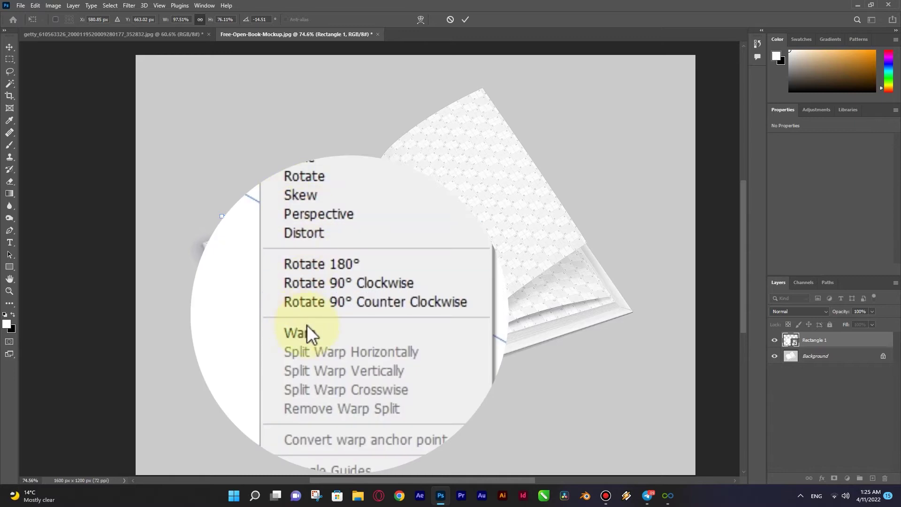
click(331, 334)
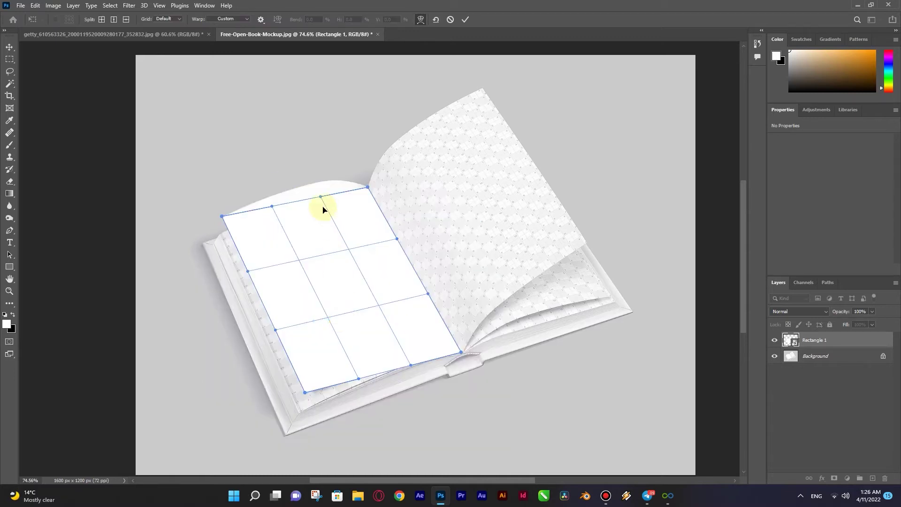
drag(318, 207, 322, 197)
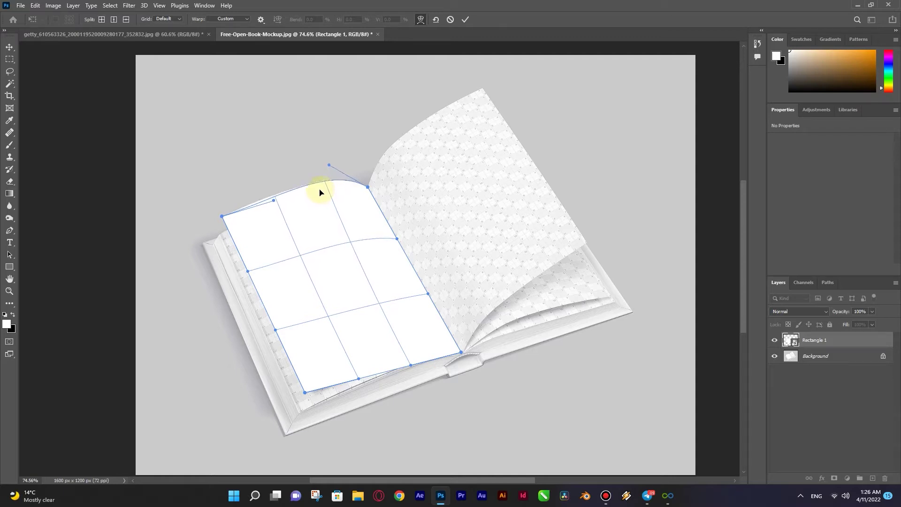
drag(267, 212, 265, 213)
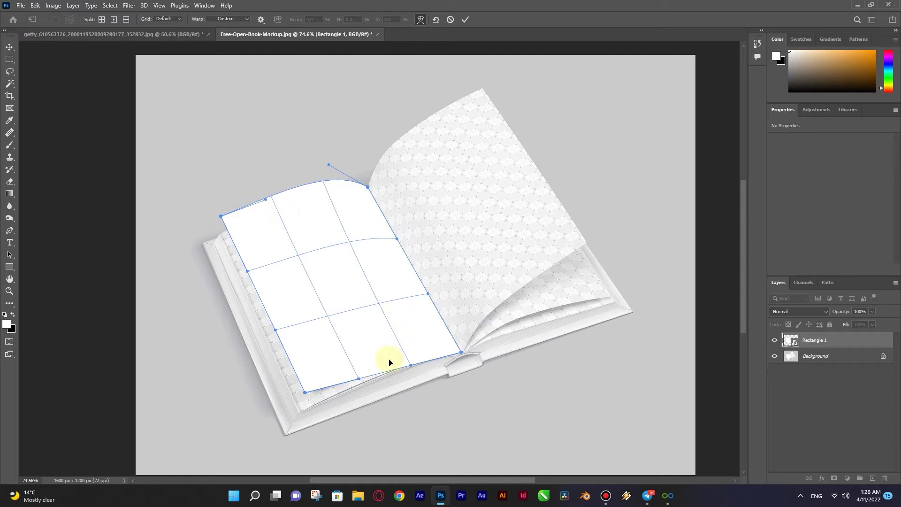
drag(384, 368, 436, 343)
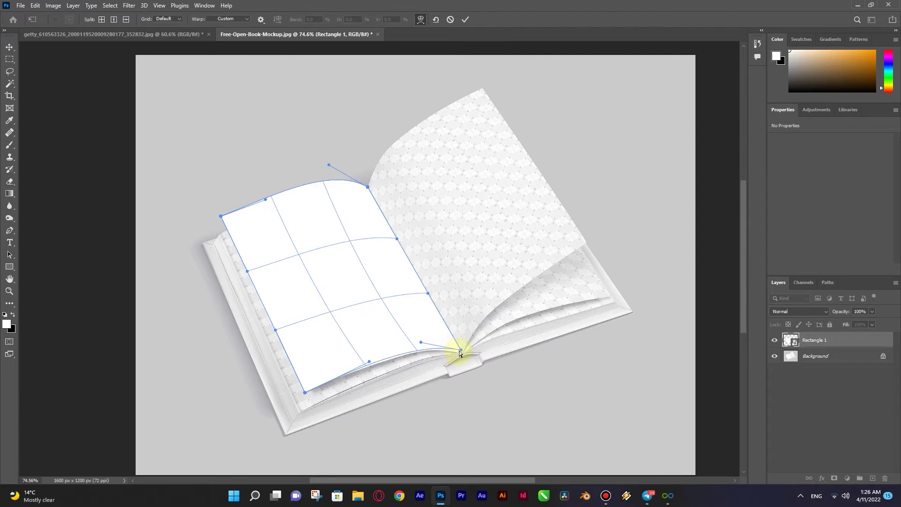
drag(459, 352, 462, 353)
drag(375, 339, 378, 343)
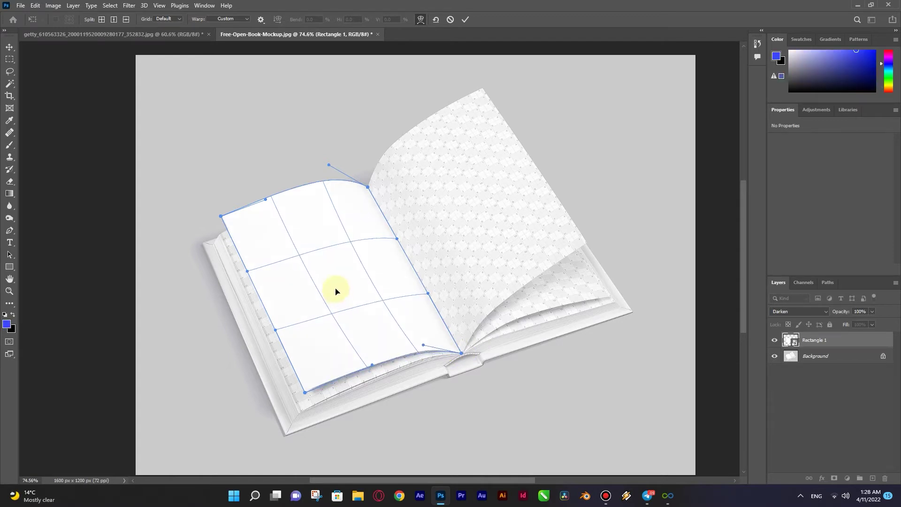
- Bend the interior of the warp mesh to match the page's curvature and apply the warp
drag(317, 284, 352, 268)
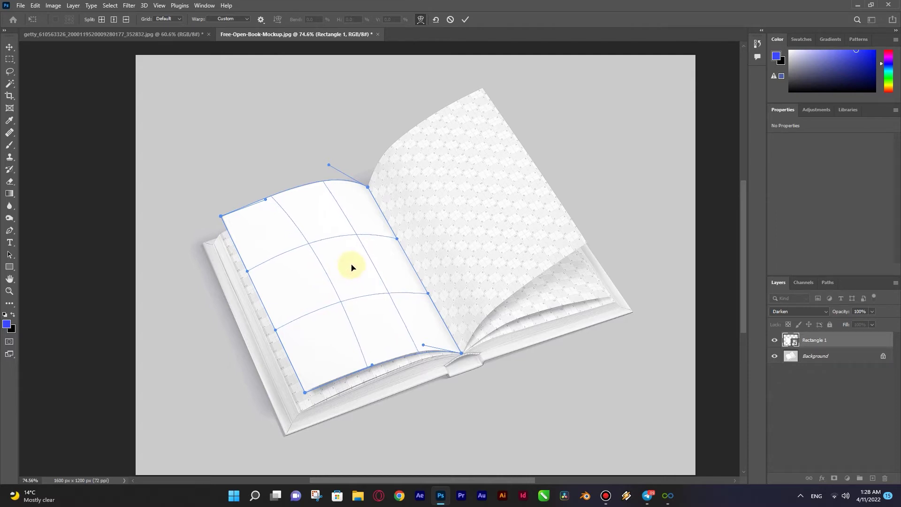
drag(318, 268, 316, 271)
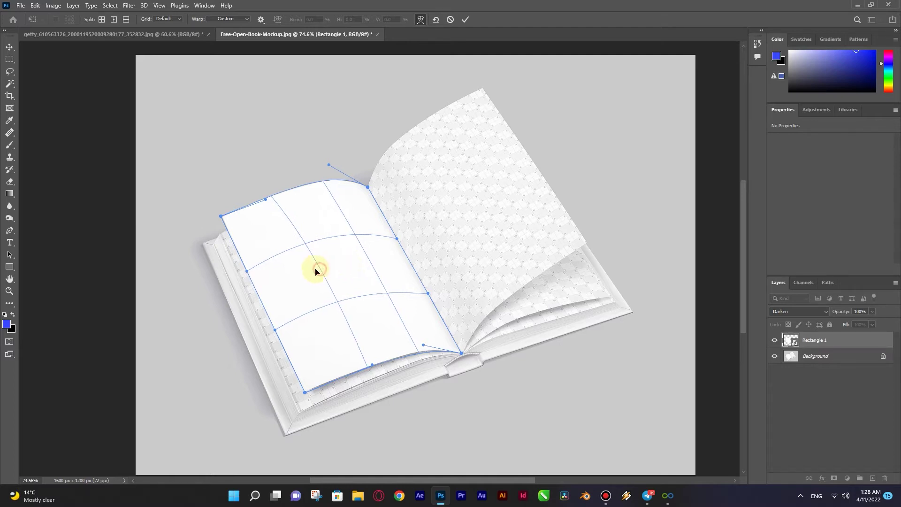
click(465, 22)
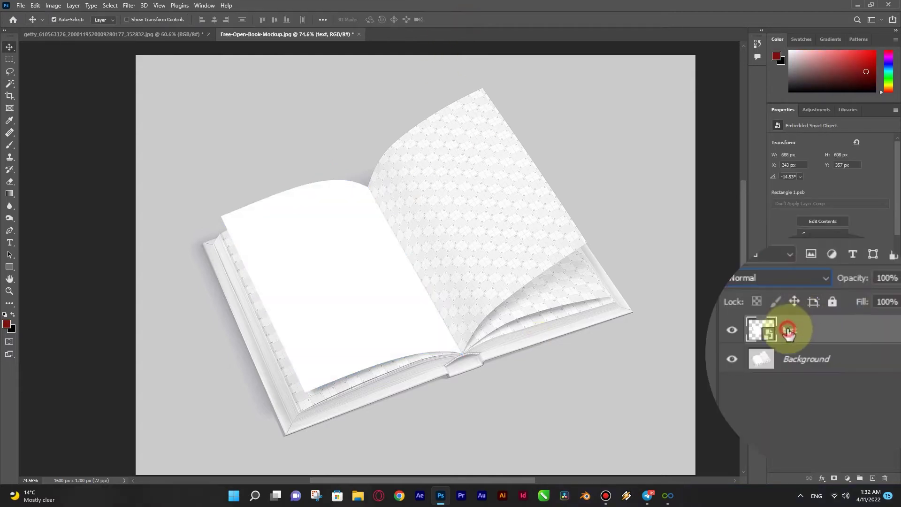
- Rename the rectangle's layer as text
double_click(787, 330)
key(Return)
click(768, 435)
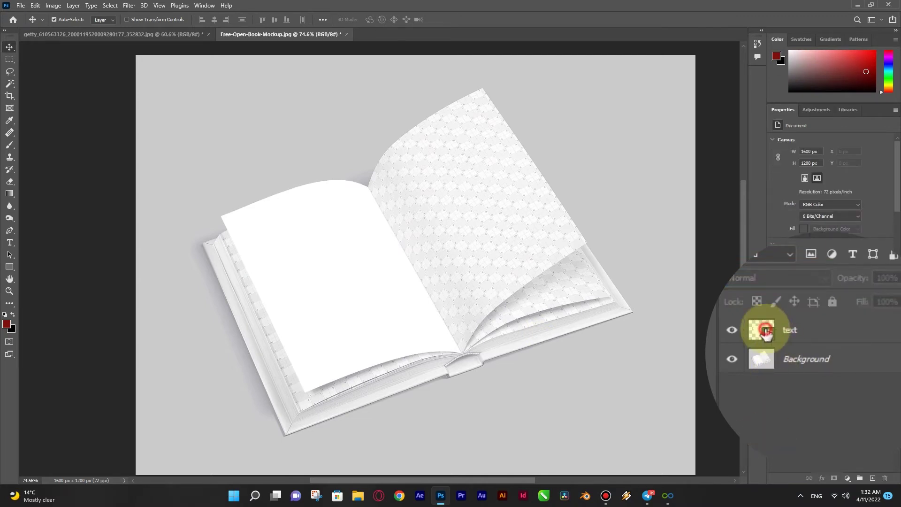
- Open the text smart object's contents and fill the page with a Lorem ipsum paragraph in black Agency FB Regular
double_click(765, 332)
click(9, 242)
click(375, 148)
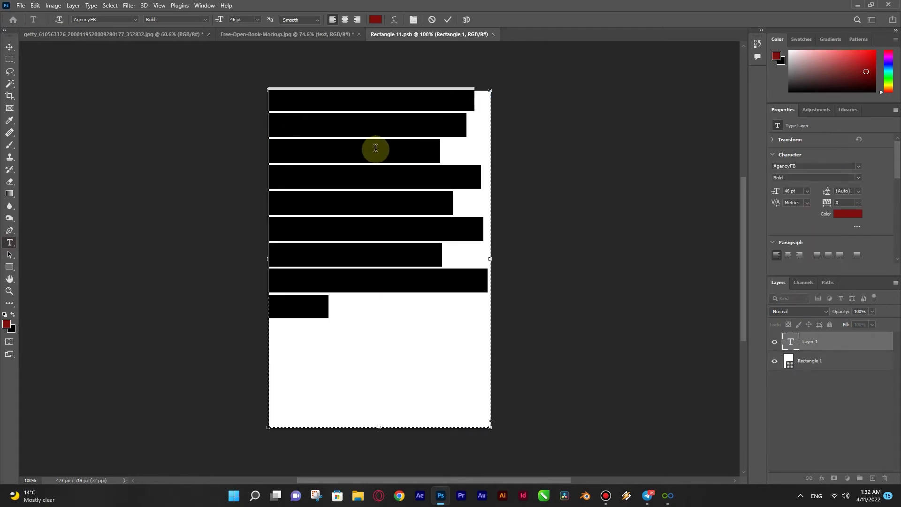
click(205, 19)
click(181, 41)
click(375, 20)
click(532, 108)
click(448, 19)
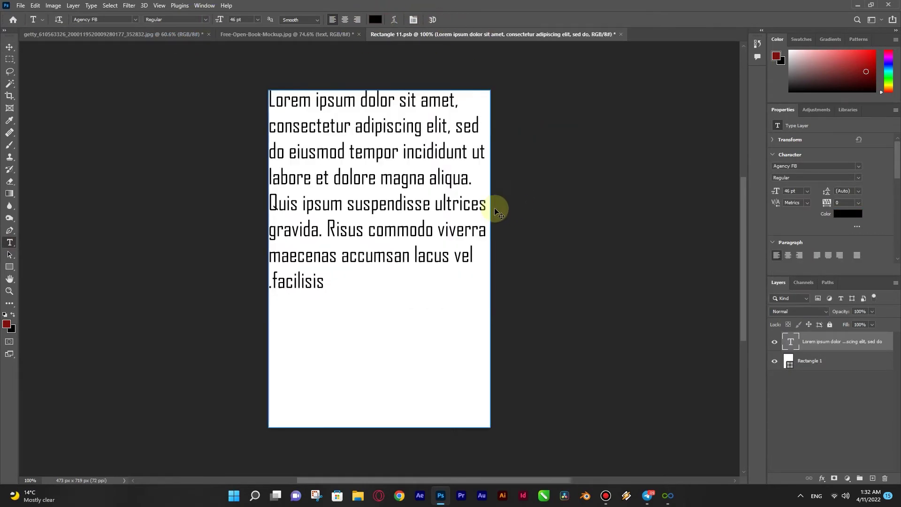
- Scale the Lorem ipsum paragraph down to about three quarters and move it towards the middle of the page
key(ctrl+t)
drag(490, 261, 431, 260)
click(458, 19)
click(10, 47)
drag(350, 245, 374, 256)
- Widen and shorten the paragraph's text box and set its font size to 32 pt
double_click(374, 256)
drag(455, 274, 464, 274)
drag(373, 392, 390, 333)
drag(226, 18, 215, 24)
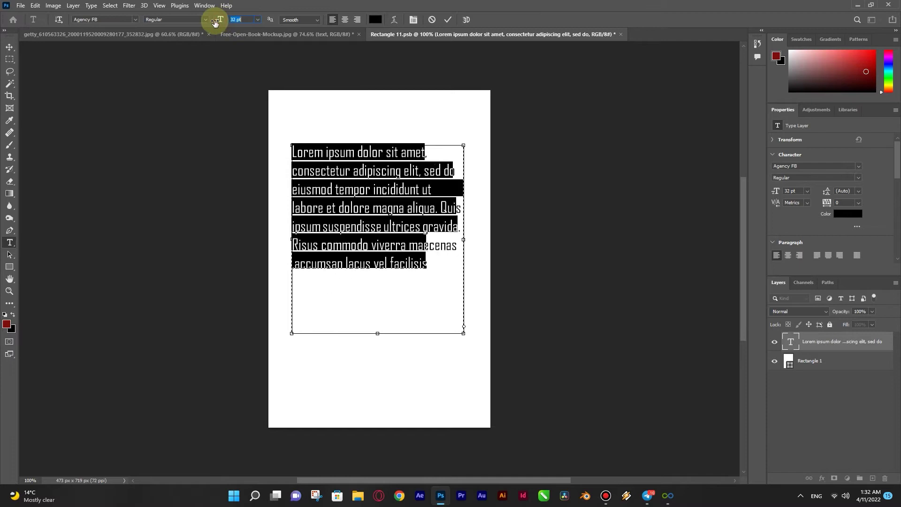
click(448, 19)
- Move the paragraph lower on the page and swap the foreground and background colours, applying black to its text
click(10, 47)
drag(313, 214, 308, 252)
double_click(307, 254)
click(12, 315)
click(448, 20)
click(9, 47)
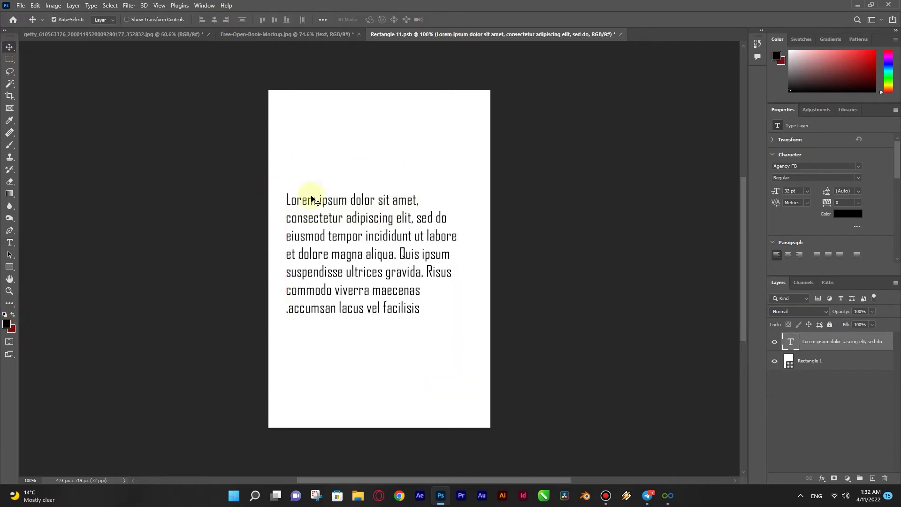
- Add a new Lorem ipsum text box above the paragraph and set its font to AgencyFB Bold
click(9, 242)
drag(294, 136, 460, 181)
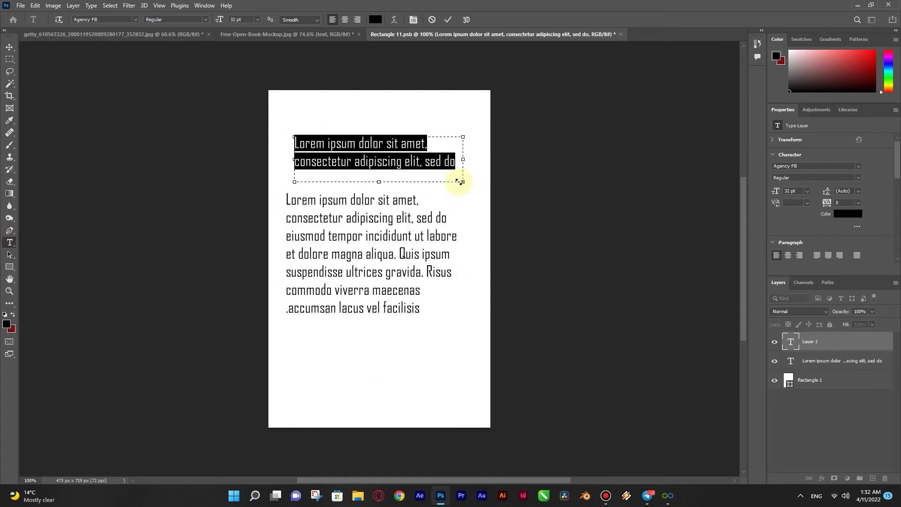
click(205, 20)
click(160, 36)
- Delete "consectetur adipiscing elit, sed" from the new heading and set its font size to 46 pt
triple_click(355, 167)
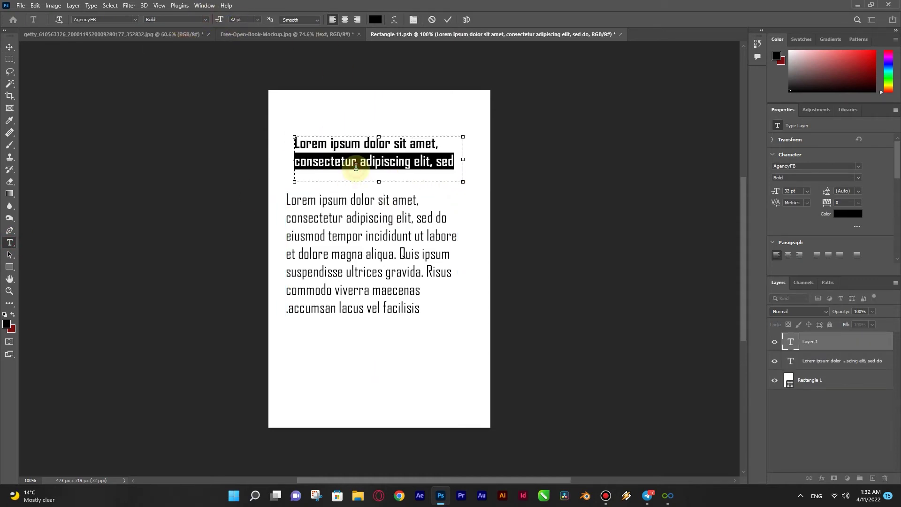
key(BackSpace)
key(ctrl+a)
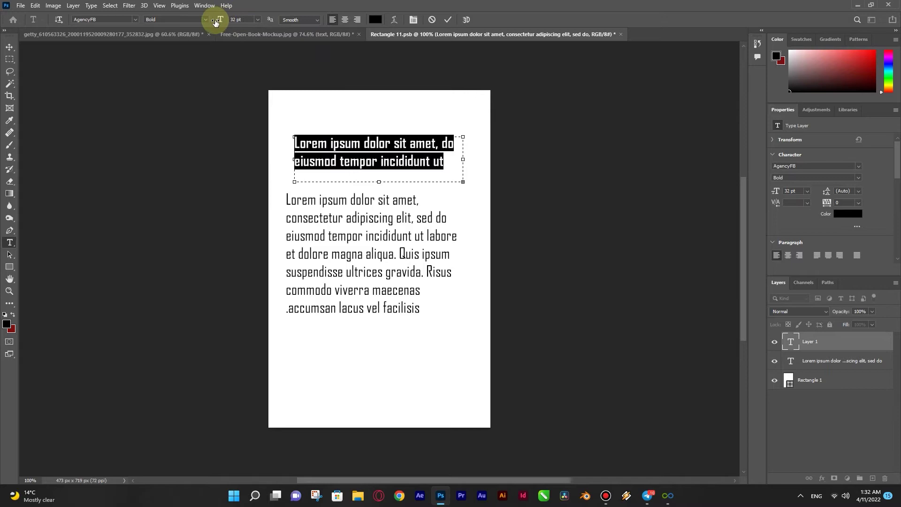
drag(215, 21, 222, 21)
- Align the heading's left edge with the paragraph and colour its text dark red
click(9, 47)
drag(333, 146, 323, 146)
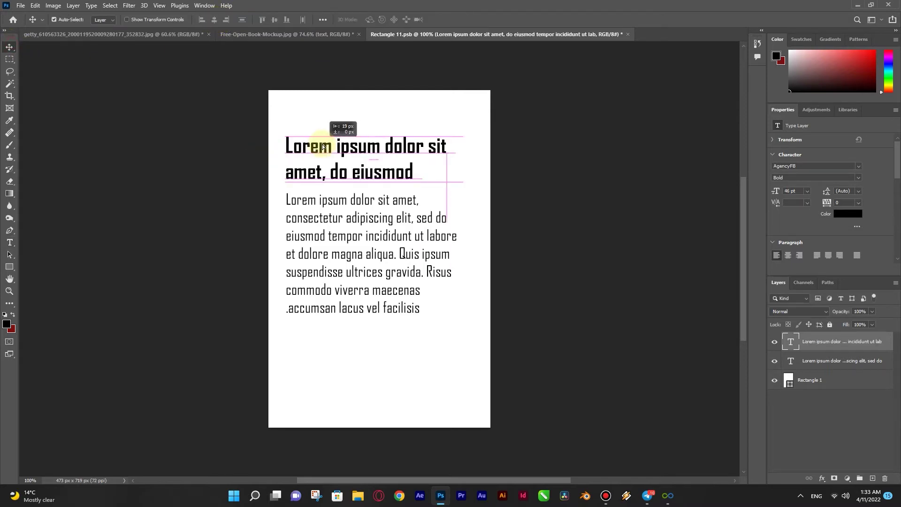
double_click(323, 146)
click(13, 314)
key(ctrl+Return)
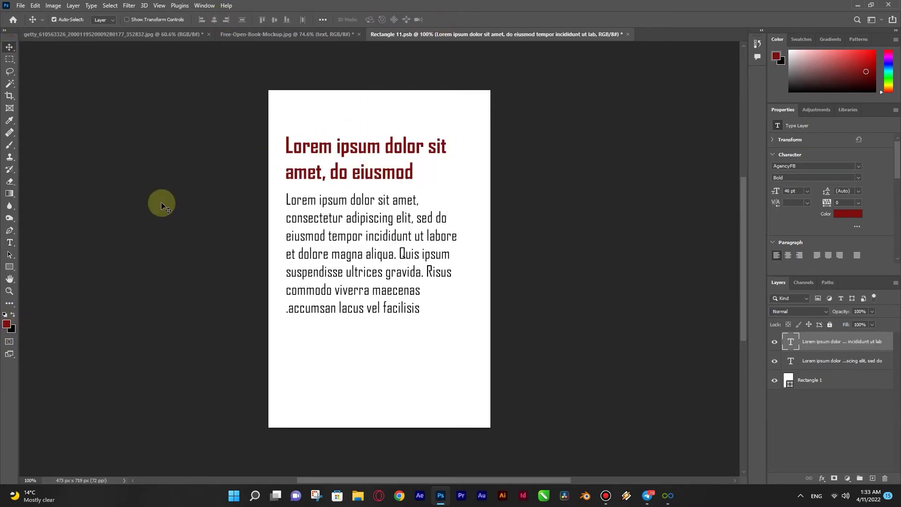
- Place the red-master-bedroom-design image into the page document as an embedded object
click(20, 5)
click(47, 197)
scroll(385, 211, down, 10)
scroll(384, 209, up, 4)
double_click(396, 100)
- Scale the bedroom image to 41.53% and position it beneath the paragraph, flush with its left edge
drag(490, 175, 373, 206)
drag(323, 322, 341, 394)
drag(416, 318, 402, 319)
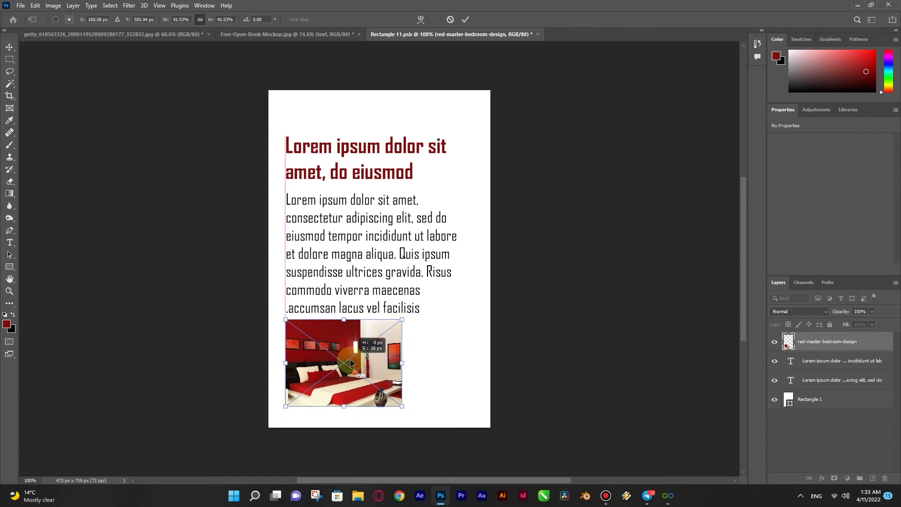
click(459, 19)
- Move the heading, paragraph and bedroom image slightly up the page, and close the smart object's document with its changes saved
drag(364, 143, 365, 135)
drag(342, 209, 345, 191)
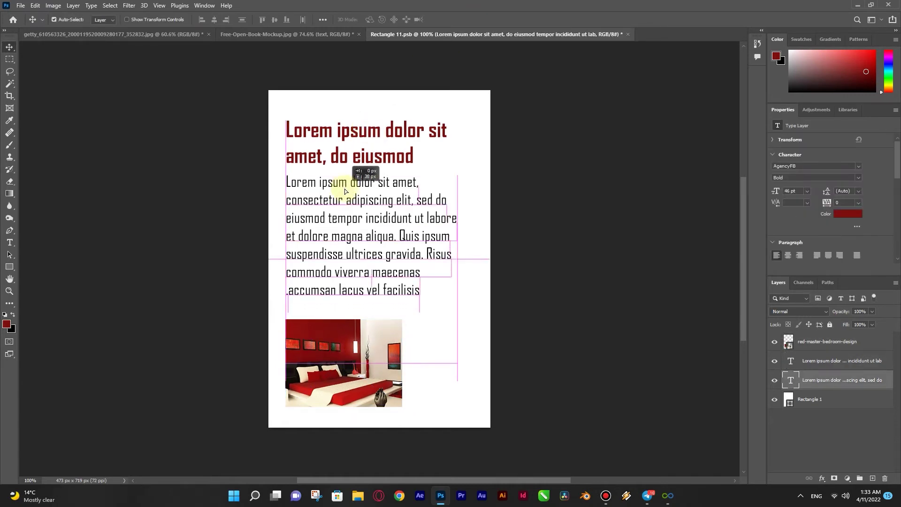
drag(331, 329, 331, 317)
click(537, 34)
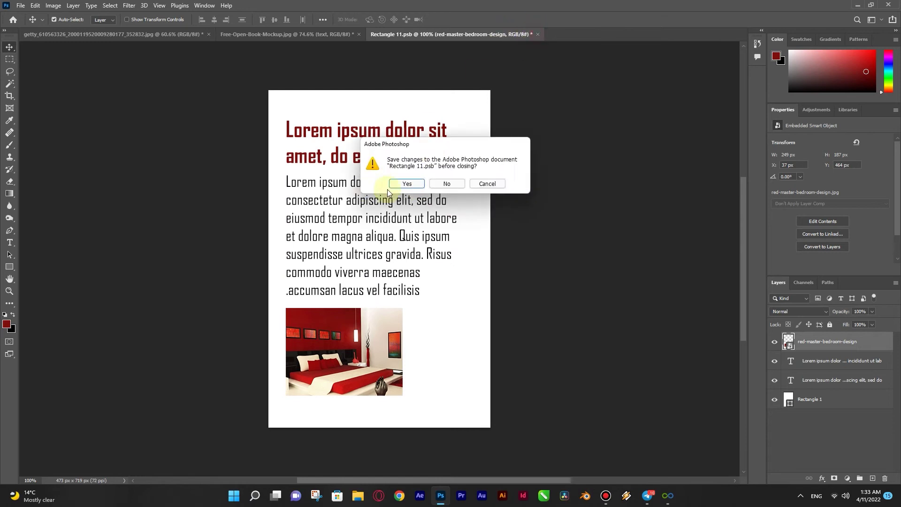
click(397, 185)
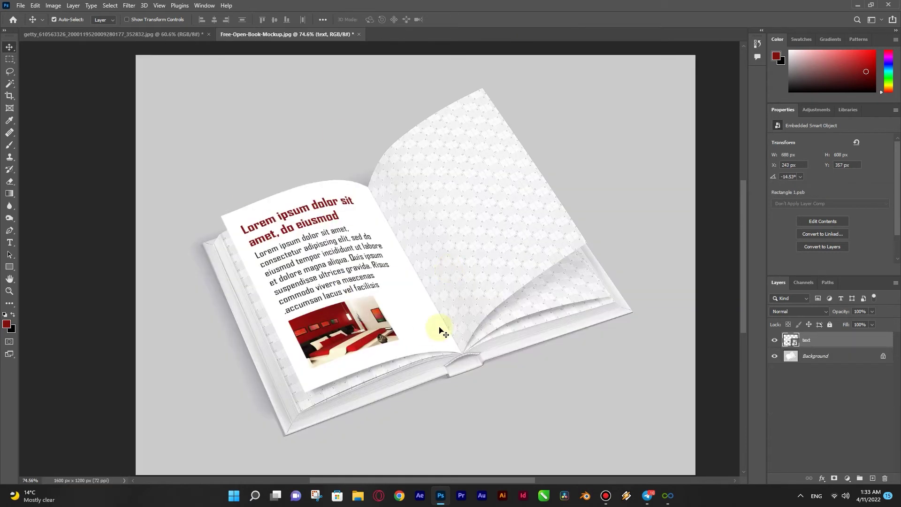
- Set the text layer's blend mode to Darken
click(799, 311)
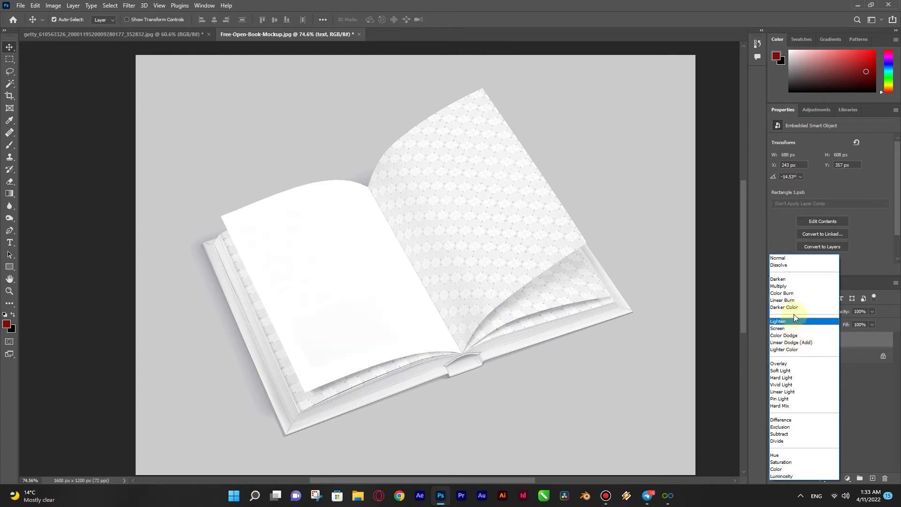
click(789, 280)
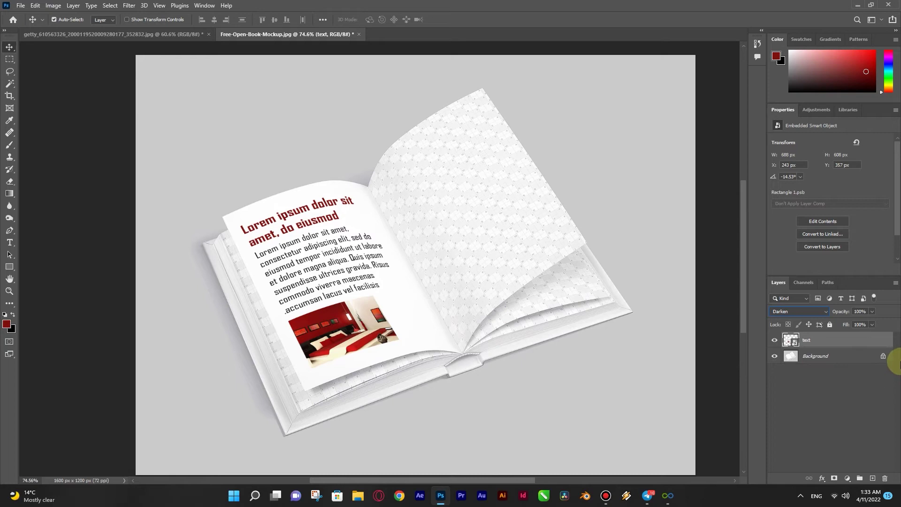
- In the text layer's blending options, split the underlying-layer highlight setting of Blend If to 254 / 255
double_click(881, 340)
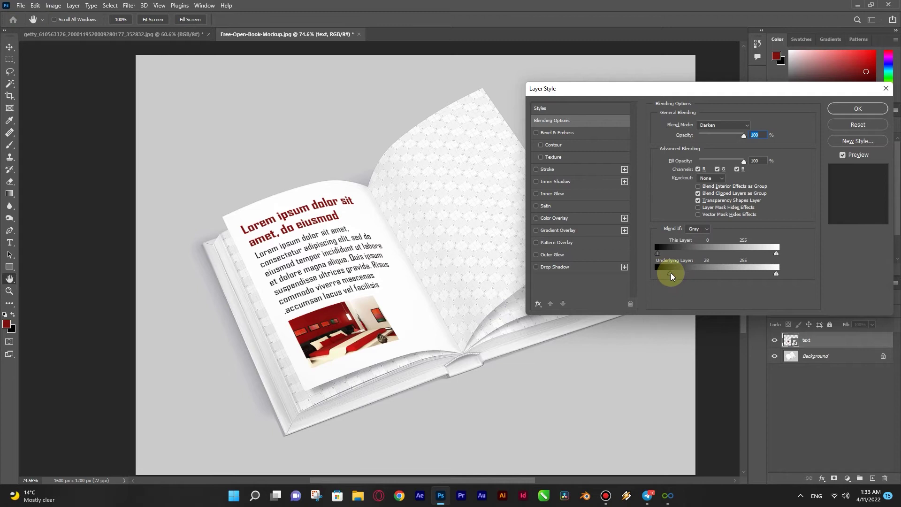
drag(676, 276, 589, 271)
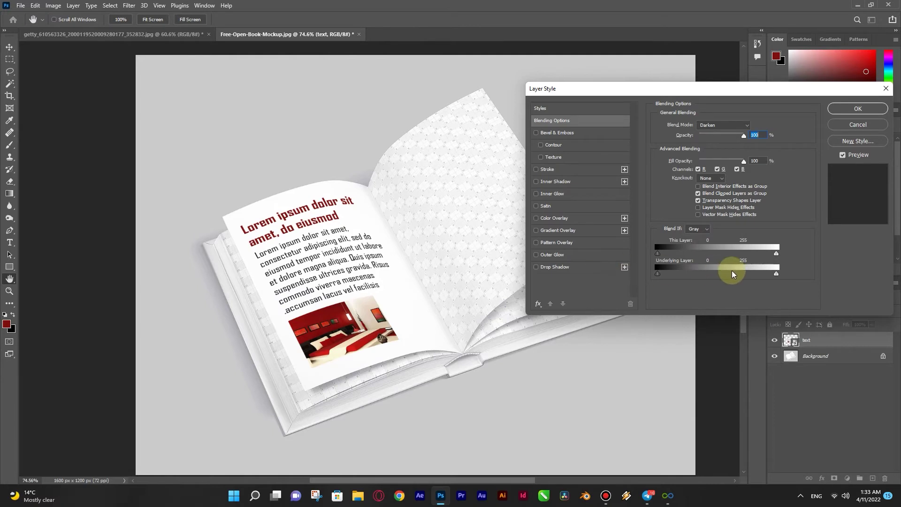
mouse_move(776, 277)
mouse_down()
mouse_move(717, 274)
mouse_move(799, 276)
mouse_move(768, 279)
mouse_move(776, 276)
mouse_up()
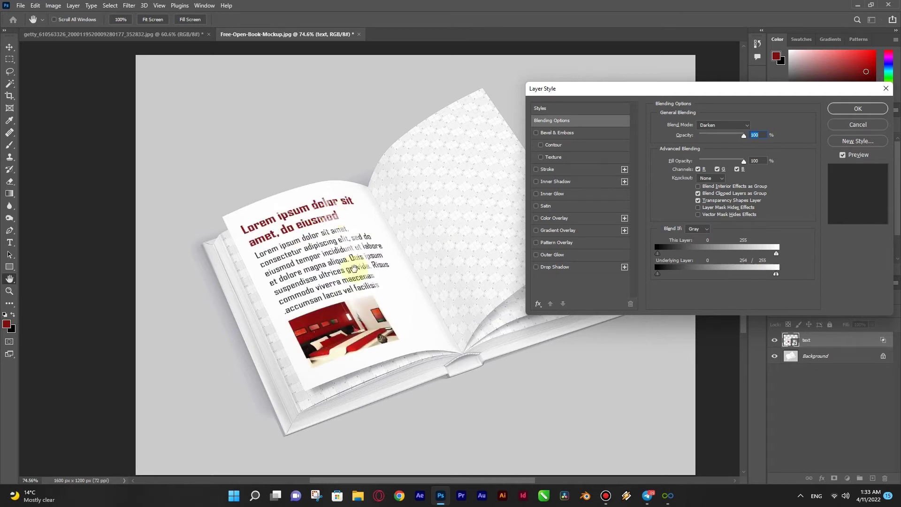
click(866, 109)
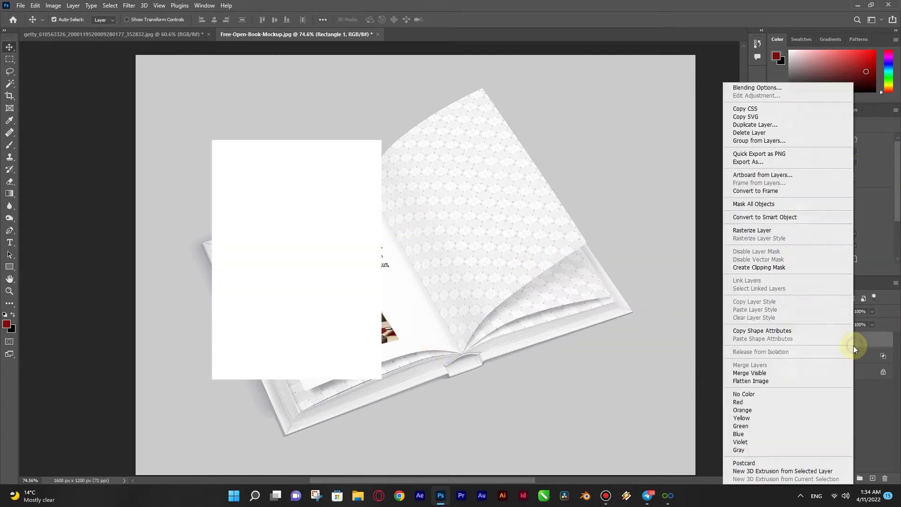
- Convert the white rectangle to a smart object and distort its four corners to match the book's left page
click(763, 217)
key(ctrl+t)
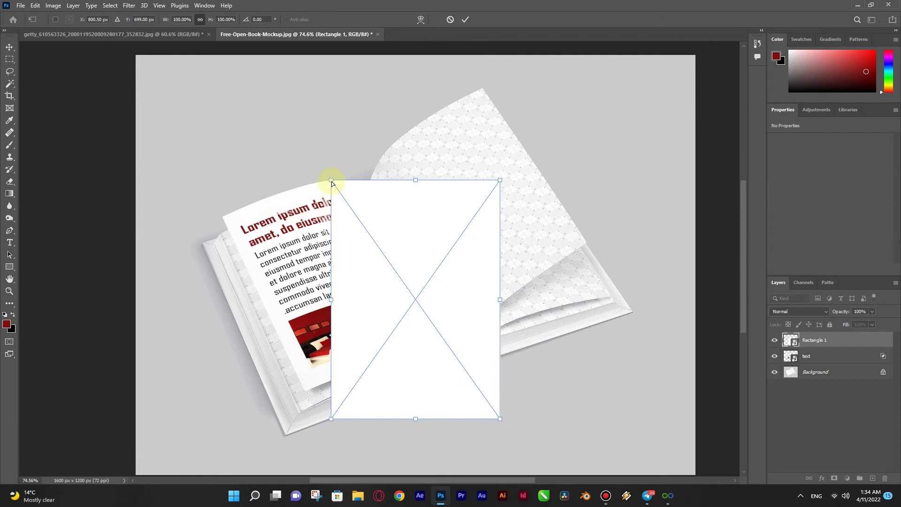
drag(331, 182, 225, 222)
drag(500, 180, 367, 187)
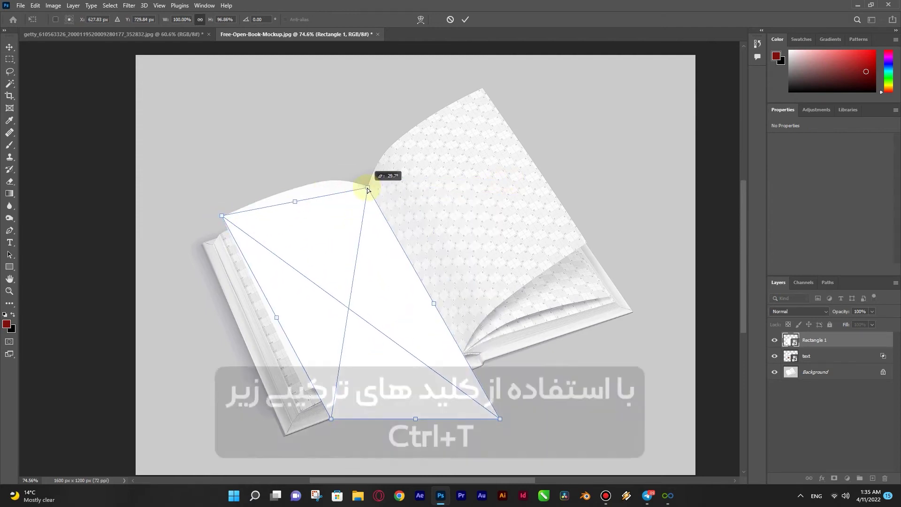
drag(500, 418, 462, 356)
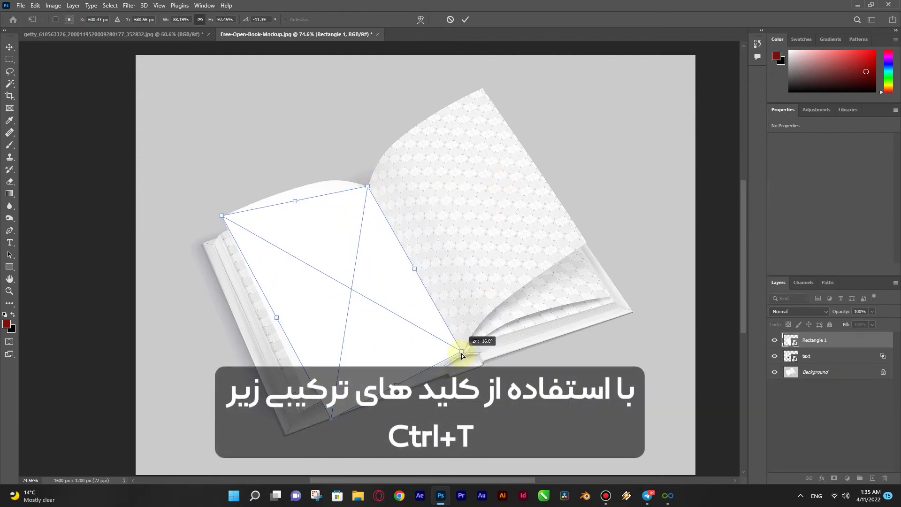
drag(331, 422, 305, 392)
drag(461, 351, 463, 353)
- Warp the white rectangle so its upper and lower edges follow the left page's curves, and apply the transform
right_click(341, 216)
click(396, 259)
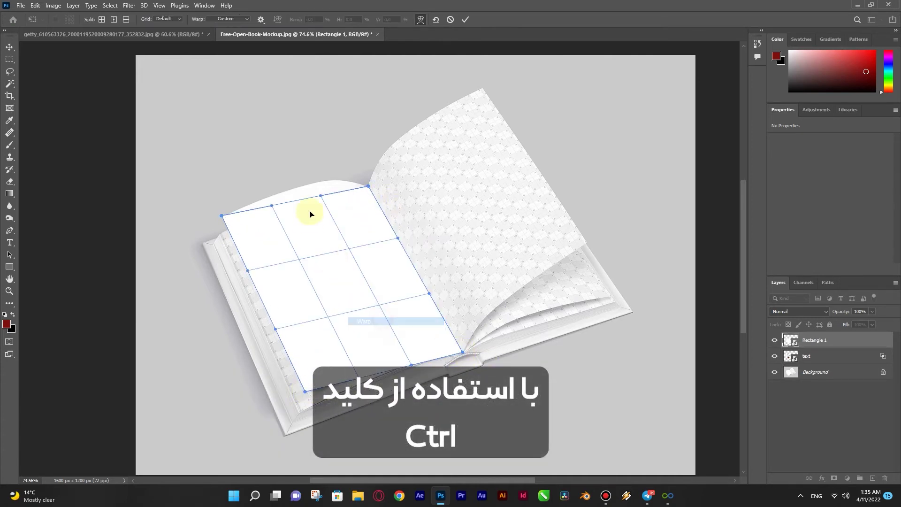
drag(327, 192, 326, 194)
drag(276, 225, 273, 221)
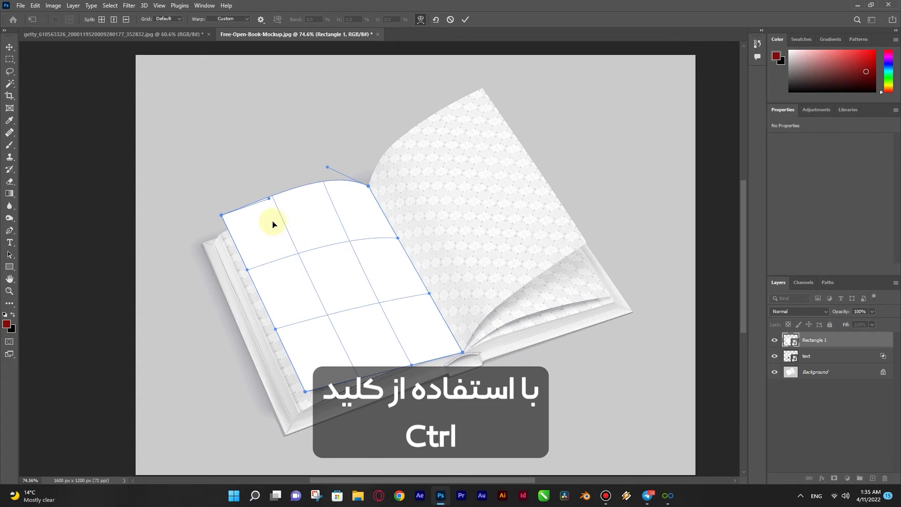
drag(384, 360, 394, 347)
drag(332, 304, 334, 294)
drag(306, 256, 334, 280)
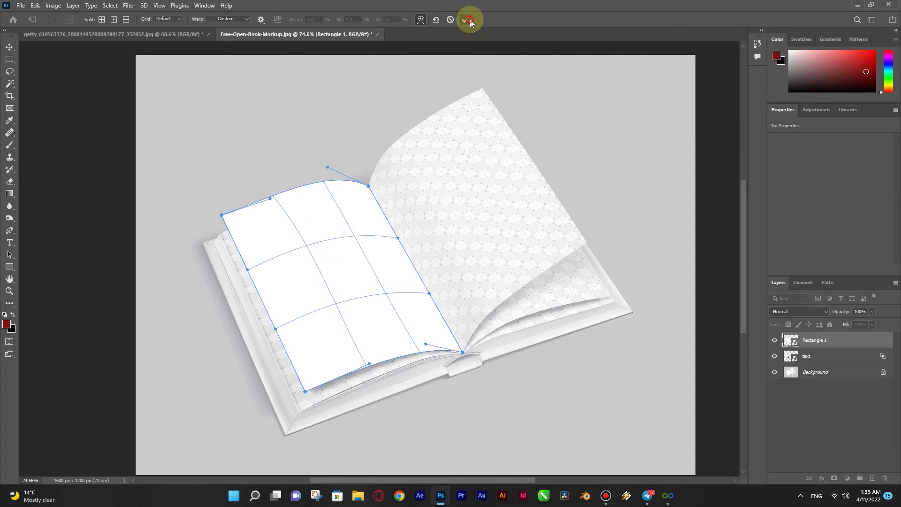
click(469, 19)
- Move the text layer above the white rectangle layer and open the rectangle smart object's contents
drag(840, 354, 840, 333)
click(791, 358)
double_click(792, 357)
- Open the paper texture pexels-eva-elijas-7598248.jpg, convert its background to a normal layer, and copy it into the rectangle's smart object document
click(21, 5)
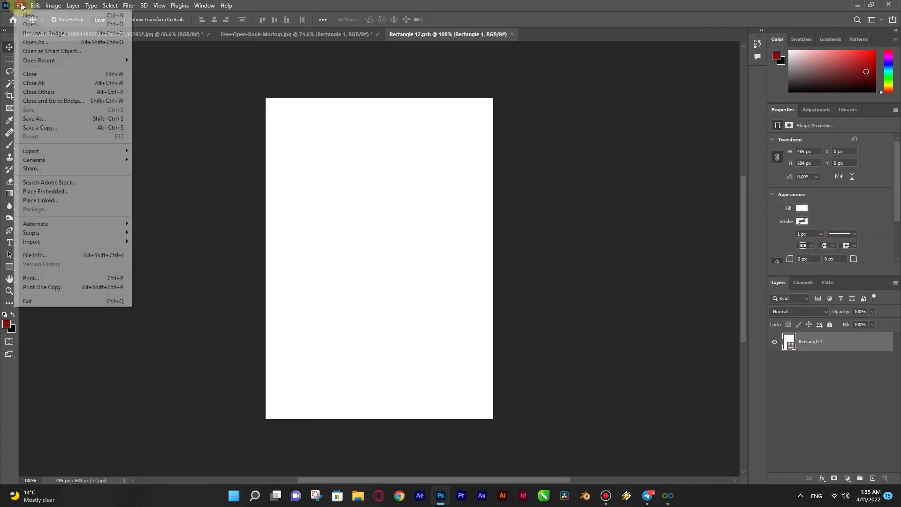
click(28, 27)
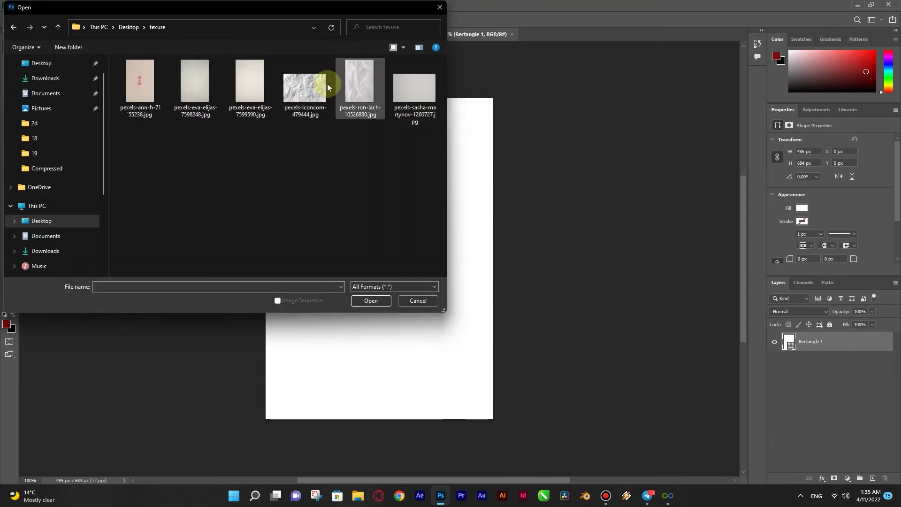
double_click(193, 84)
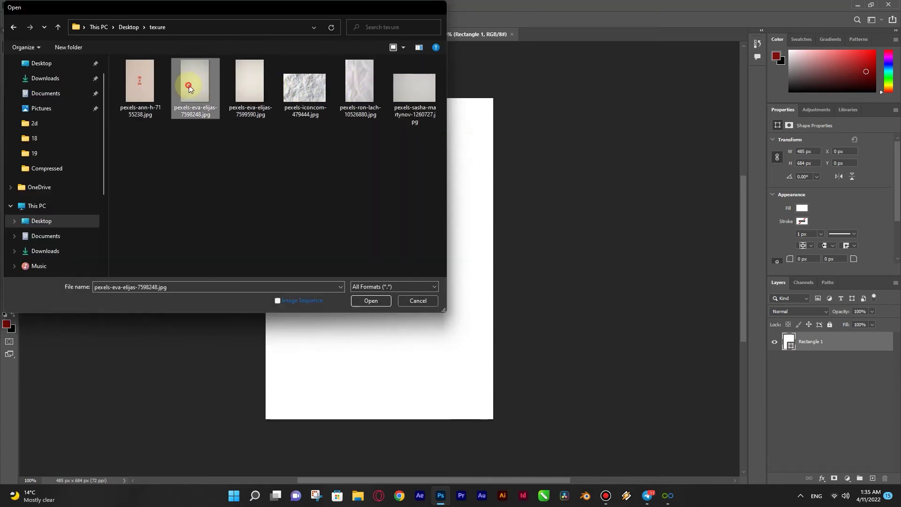
drag(367, 227, 368, 226)
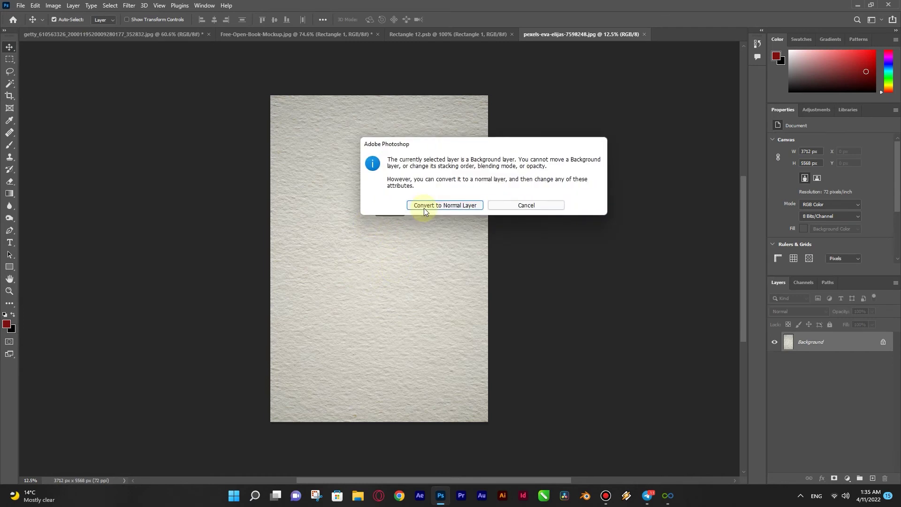
click(423, 207)
drag(436, 117, 449, 35)
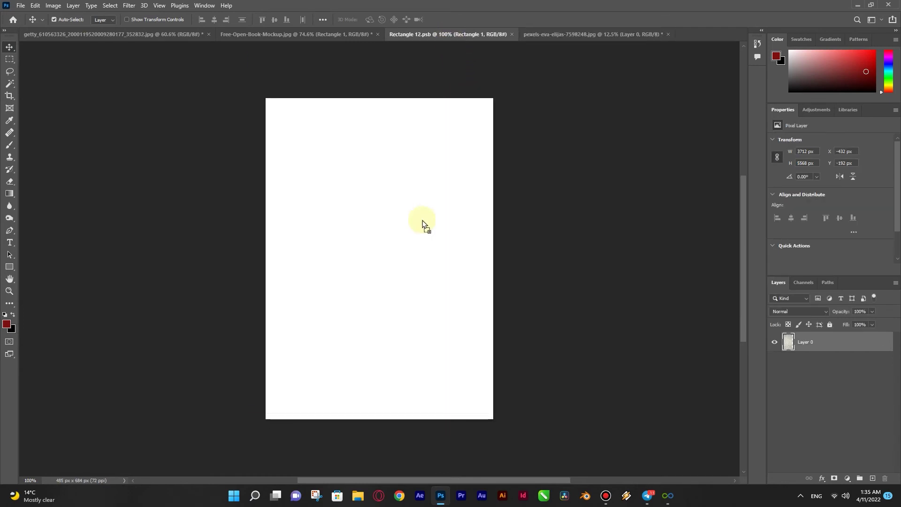
drag(422, 220, 404, 254)
- Scale the paper texture to 15.87% so it covers the whole page document
key(ctrl+t)
scroll(483, 261, down, 5)
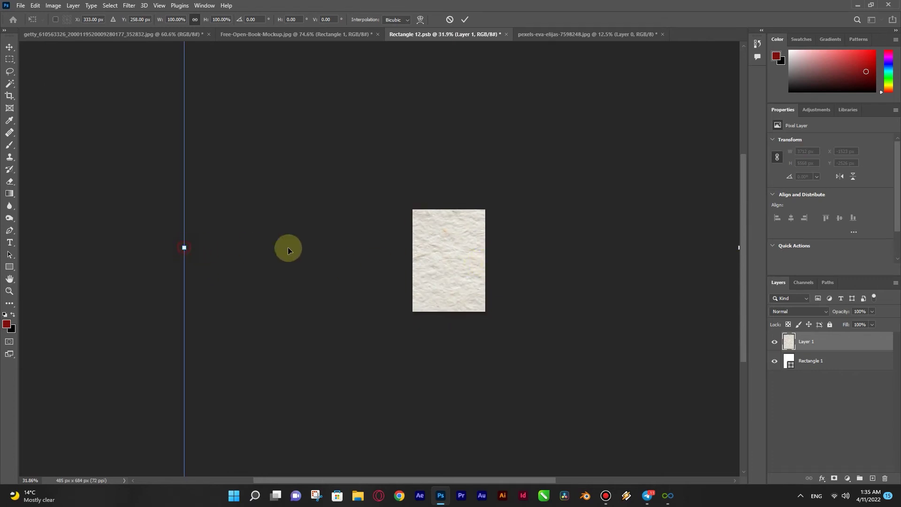
drag(184, 247, 423, 255)
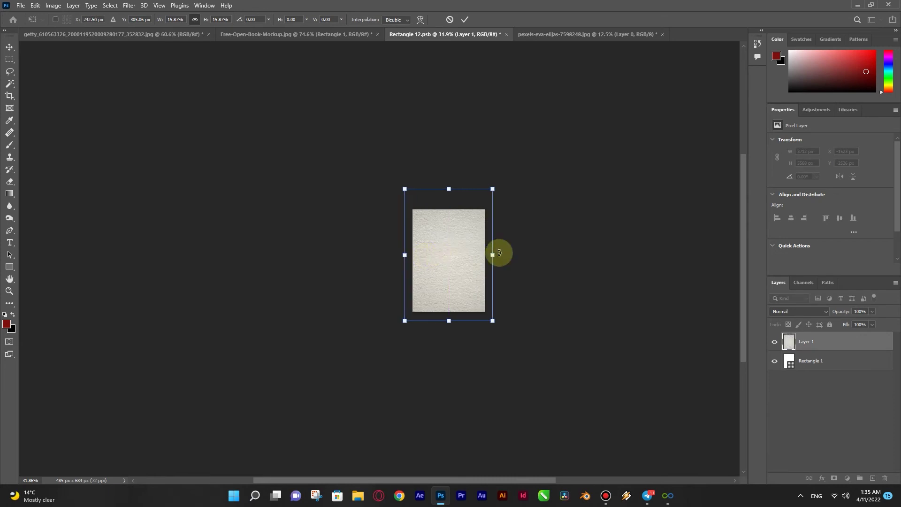
key(Return)
key(ctrl+1)
- Add a Hue/Saturation adjustment above the texture with saturation -72 and lightness +28
click(847, 477)
click(852, 389)
drag(792, 191, 789, 193)
drag(830, 213, 846, 213)
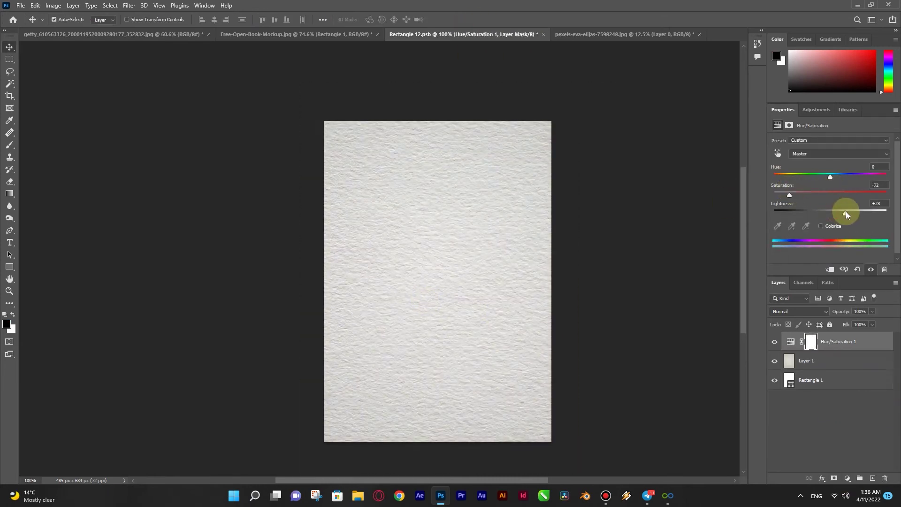
- Close the smart object's document with its changes saved, and close the source texture image without saving
click(542, 34)
click(406, 184)
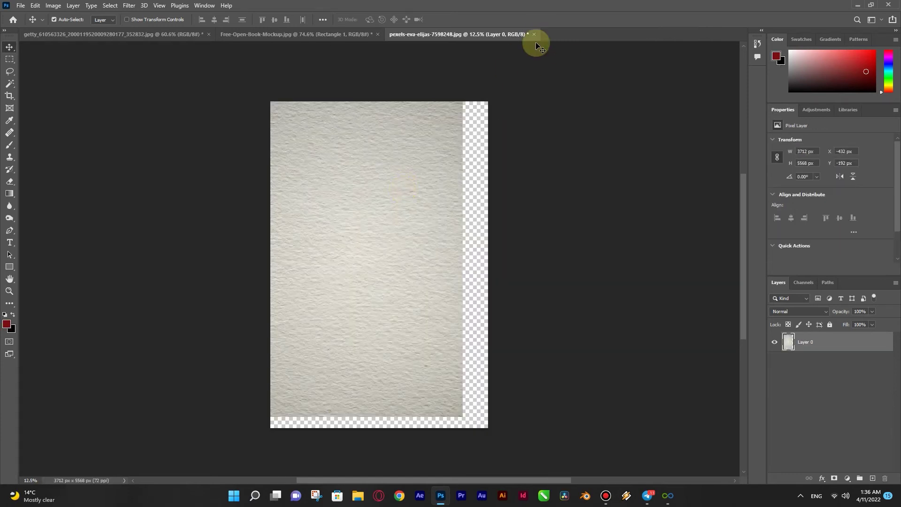
click(534, 34)
click(447, 184)
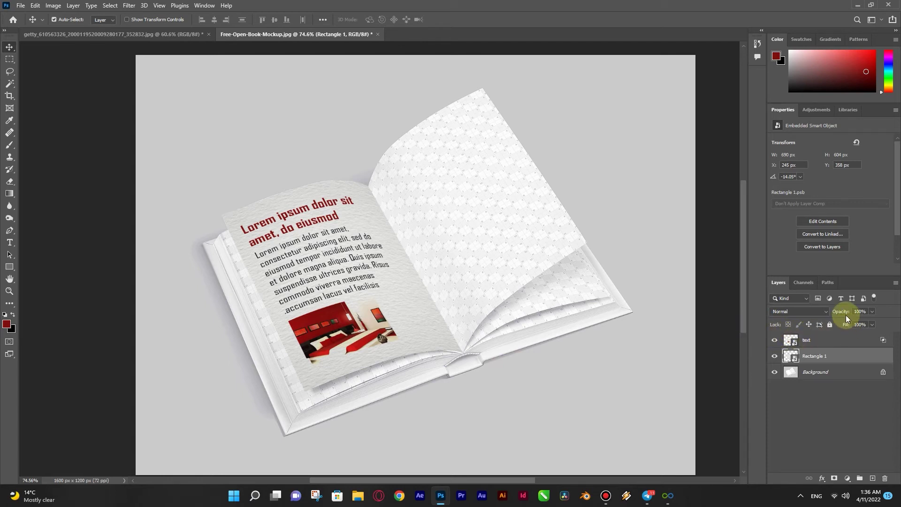
- Try lower opacity values of 37% and 5% on the paper-texture rectangle layer
drag(830, 313, 811, 312)
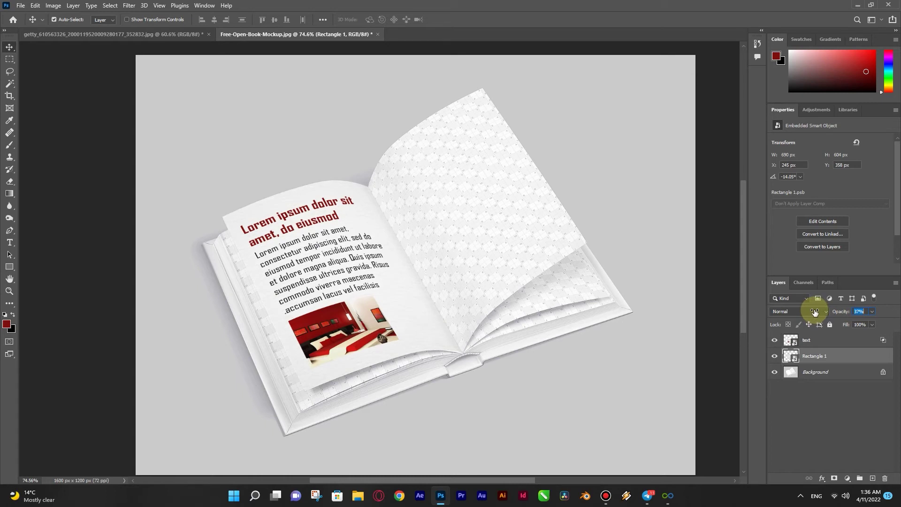
click(856, 311)
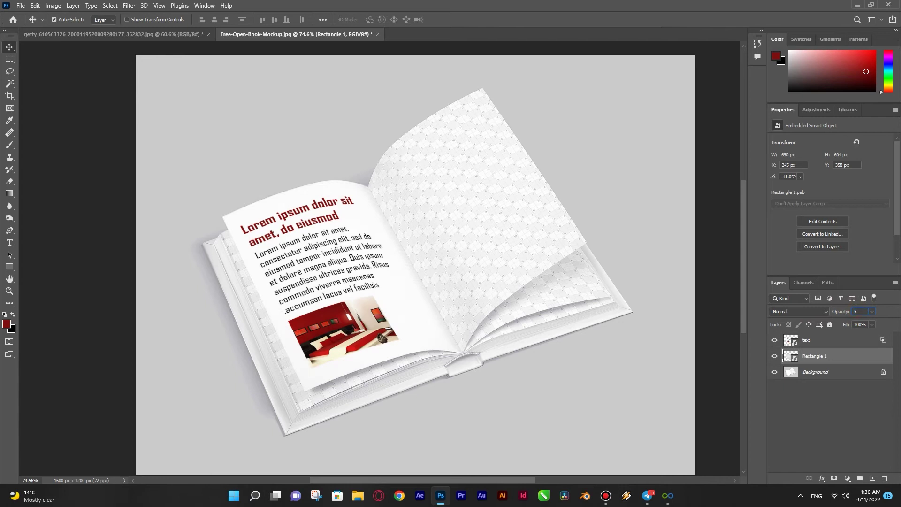
click(899, 289)
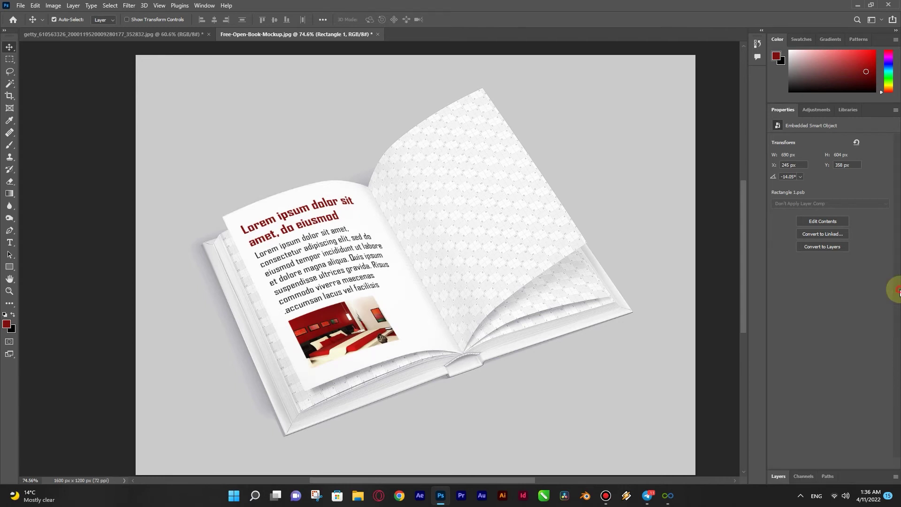
click(778, 476)
click(854, 327)
- Rename the paper-texture rectangle layer to texure and fine-tune its opacity for a subtle grain on the page
scroll(373, 308, up, 10)
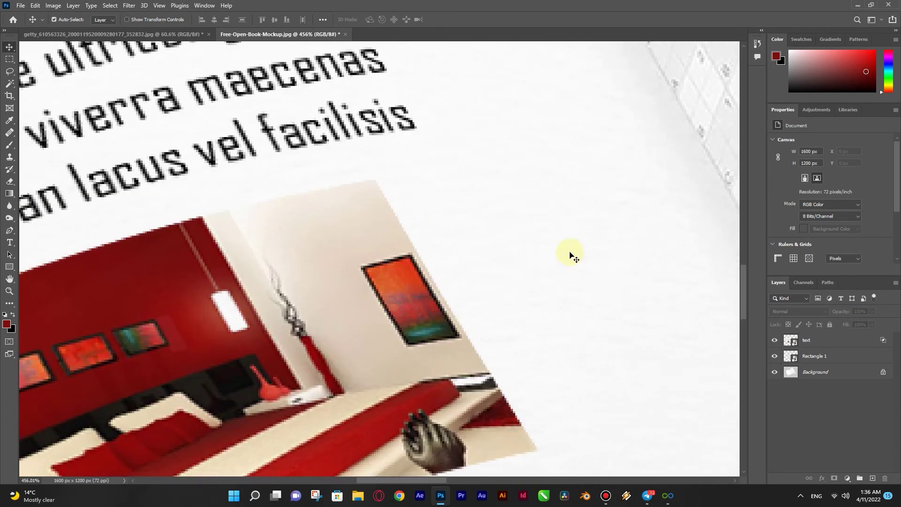
scroll(570, 255, up, 5)
click(843, 357)
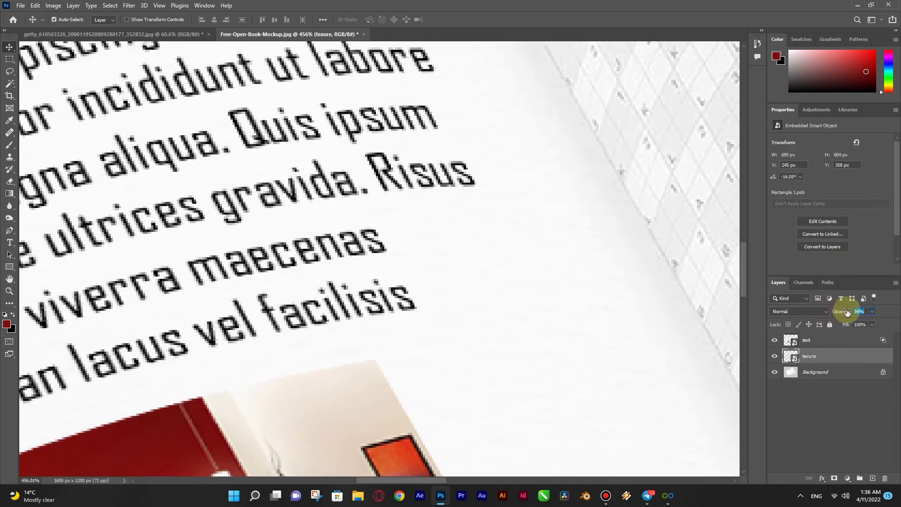
scroll(495, 326, down, 6)
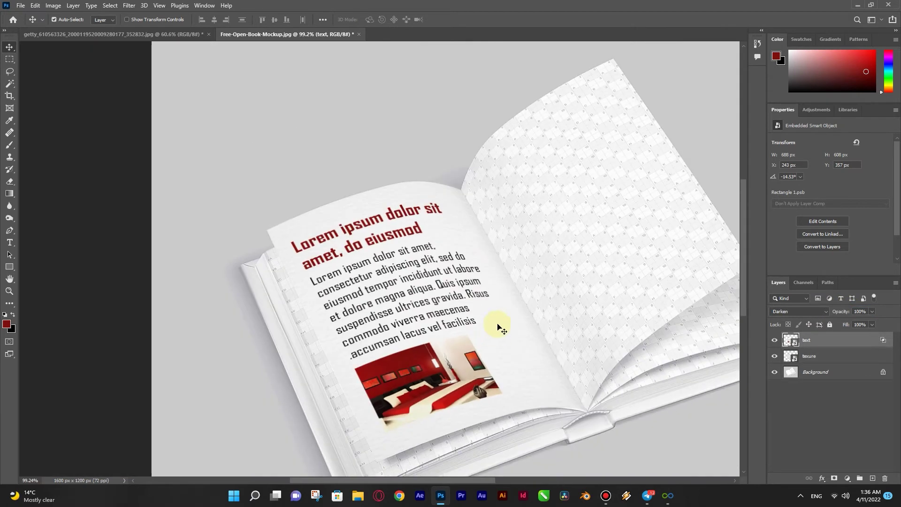
- Toggle the Background layer's visibility on and off to examine how the page layers blend with the book
click(560, 357)
alt+click(776, 373)
alt+click(776, 372)
alt+click(775, 372)
alt+click(776, 372)
alt+click(777, 372)
alt+click(776, 372)
alt+click(774, 372)
alt+click(775, 371)
alt+click(775, 371)
alt+click(774, 372)
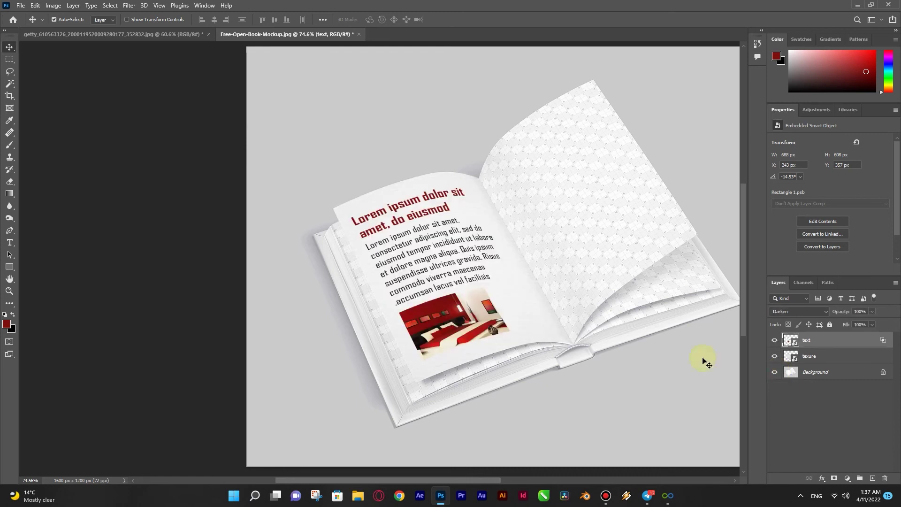
- Open the text smart object's contents and place the lession 151 insta_9 video from the Desktop as an embedded object
double_click(790, 339)
click(20, 5)
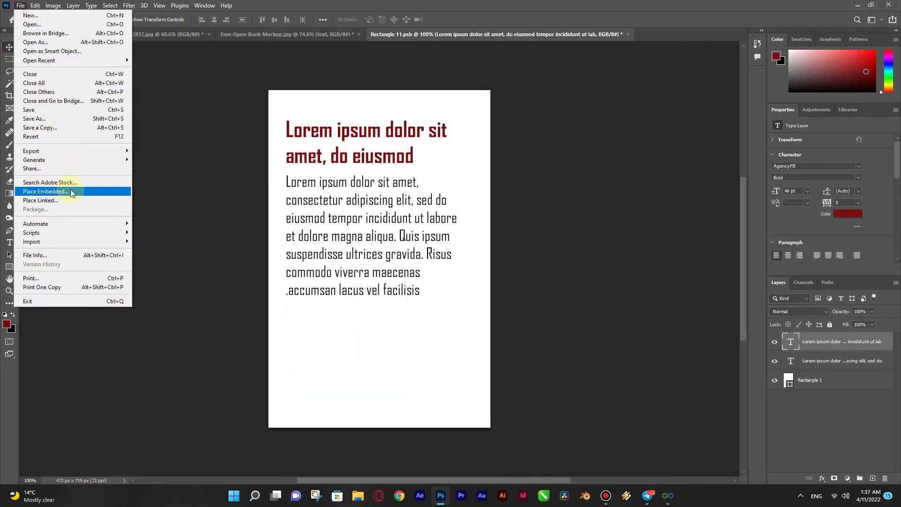
click(112, 191)
click(67, 108)
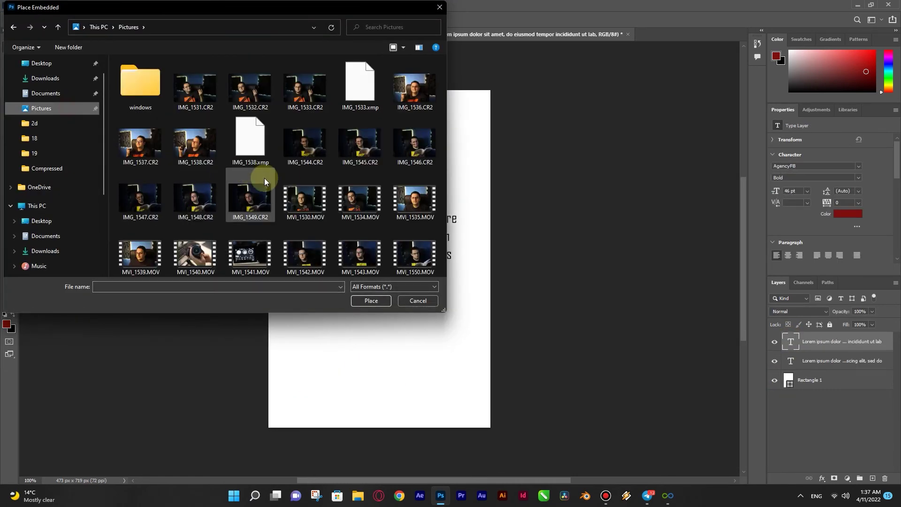
click(75, 219)
scroll(300, 206, down, 5)
scroll(331, 226, up, 10)
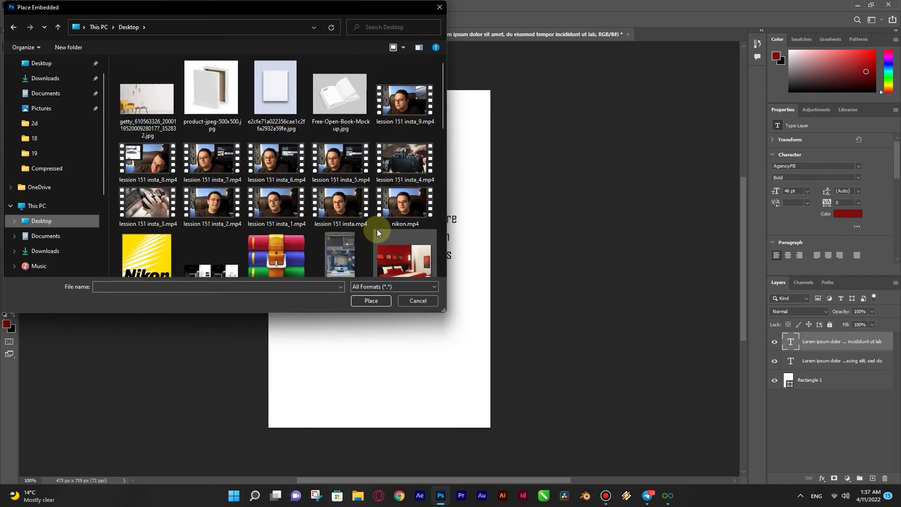
key(Escape)
- Scale the placed video to 26.64%, fit it beneath the paragraph, and close the smart object's document with its changes saved
drag(490, 197, 365, 268)
drag(315, 299, 334, 341)
drag(385, 363, 448, 399)
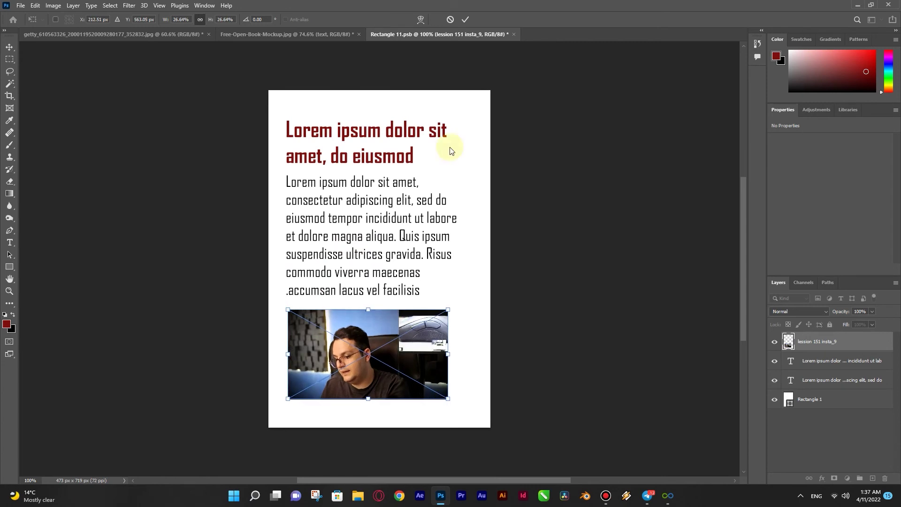
click(465, 19)
click(514, 34)
click(406, 184)
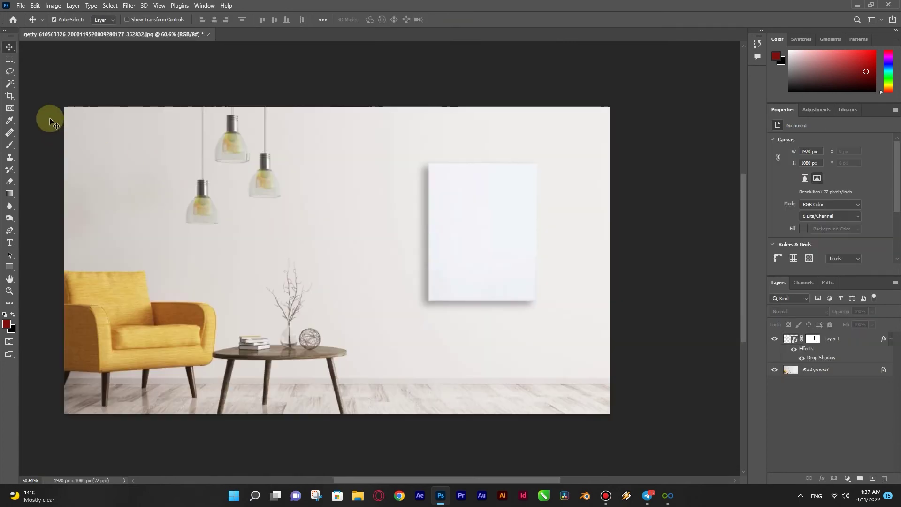
- Draw a rectangle about 399 × 486 px beside the blank wall canvas and give it a white fill and no stroke
click(10, 266)
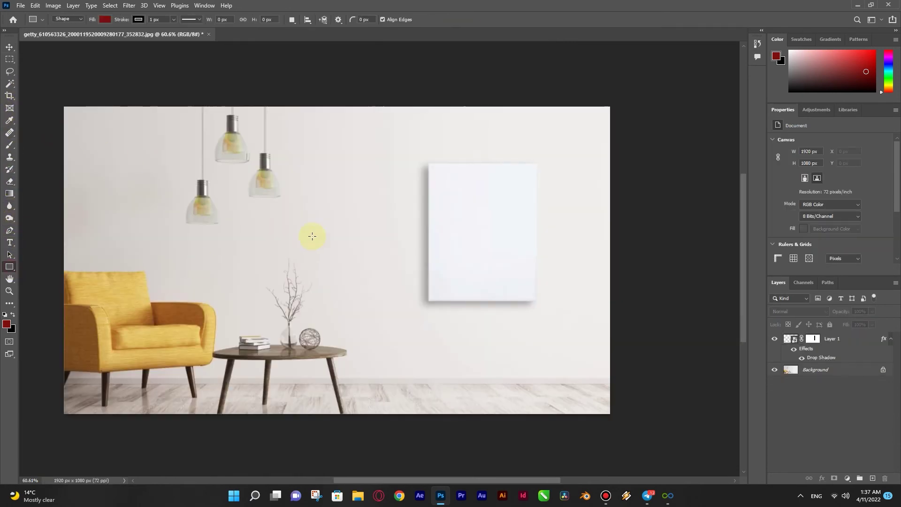
drag(349, 165, 463, 303)
click(802, 208)
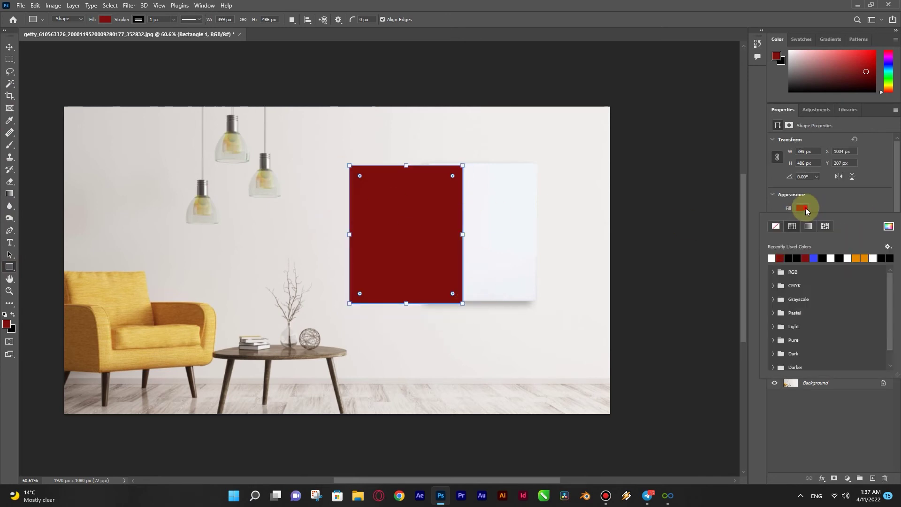
click(771, 257)
click(802, 221)
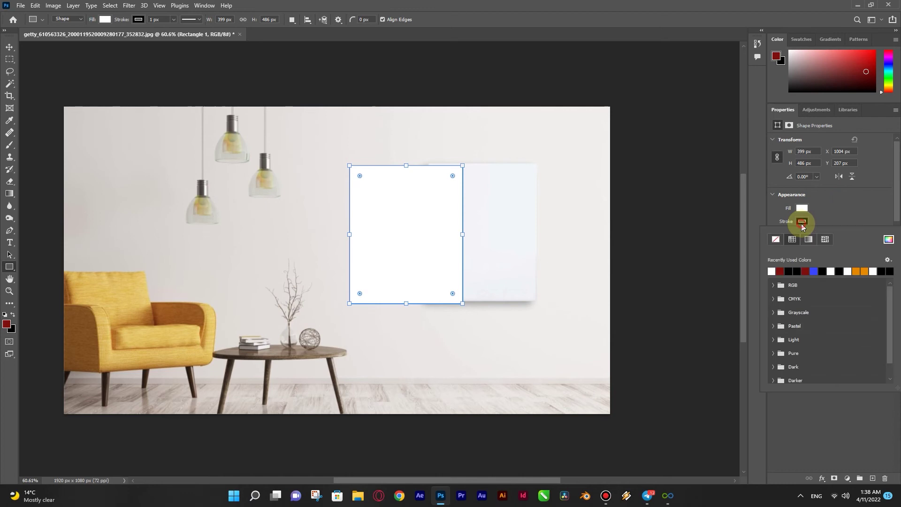
click(776, 240)
- Convert the white rectangle to a smart object and transform it to match the edges of the blank wall canvas
right_click(853, 322)
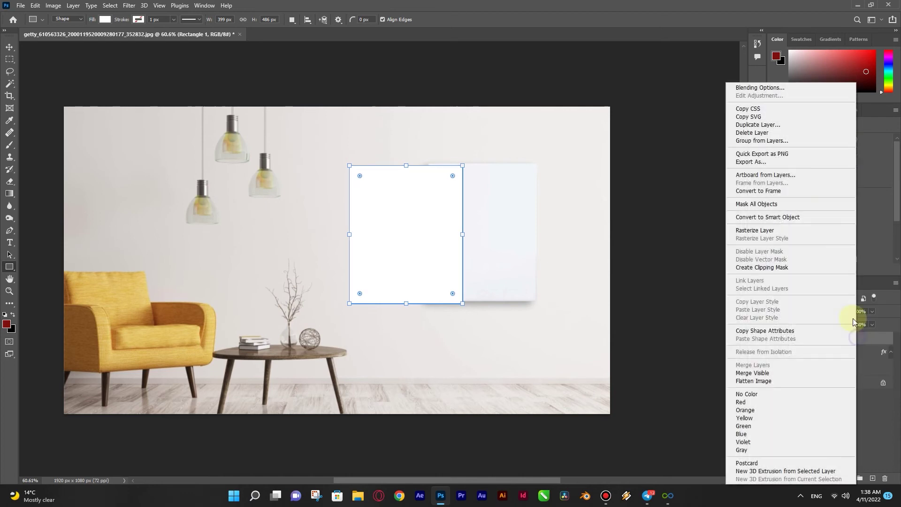
click(788, 216)
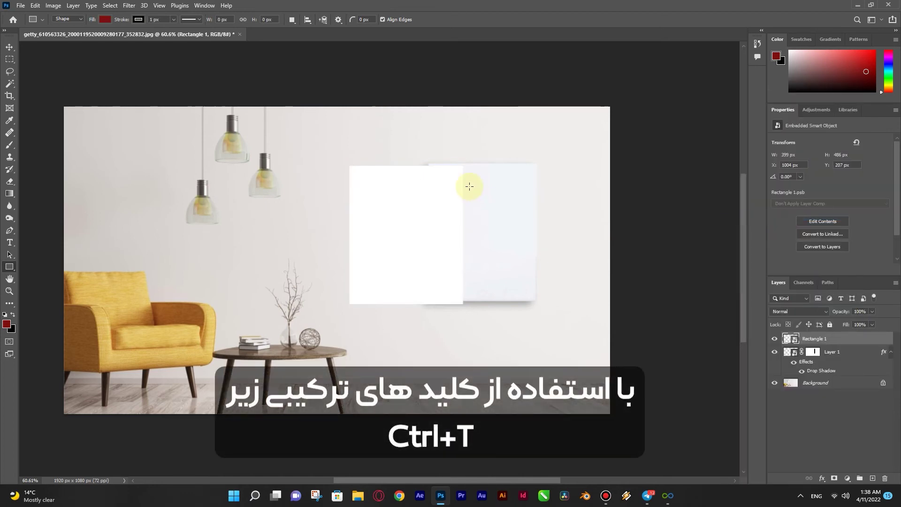
key(ctrl+t)
drag(455, 187, 527, 180)
scroll(436, 278, up, 9)
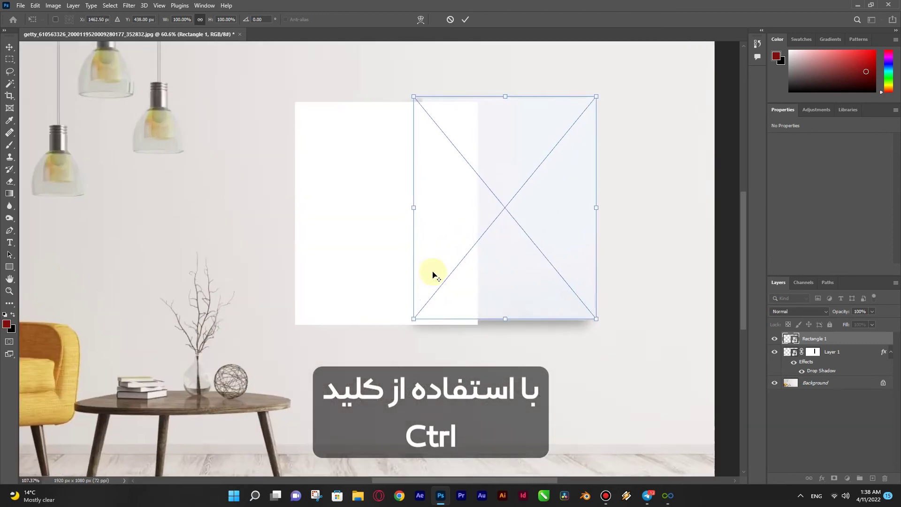
drag(401, 329, 444, 339)
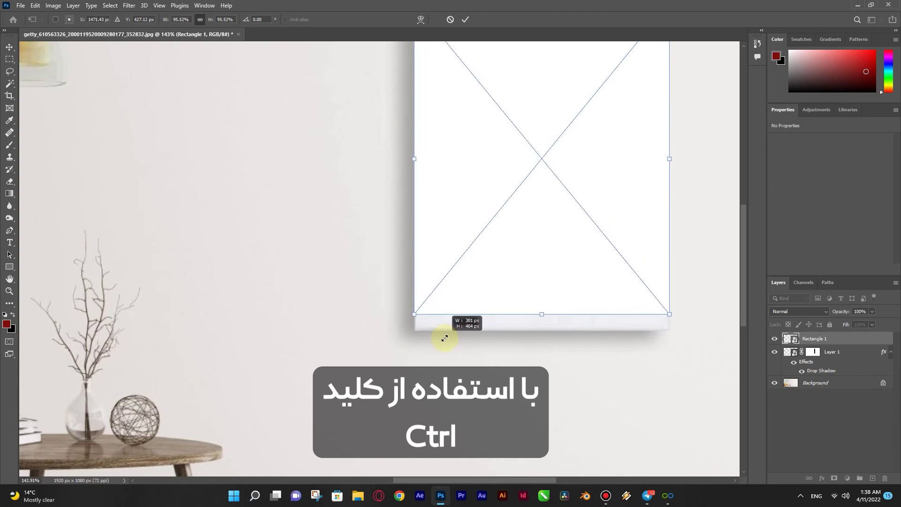
drag(541, 316, 543, 327)
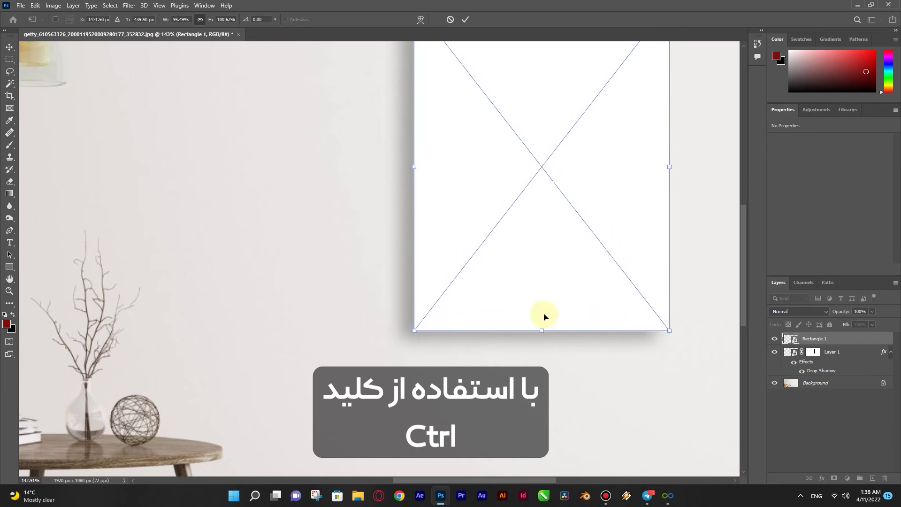
scroll(542, 315, up, 4)
drag(541, 93, 544, 94)
scroll(544, 95, up, 2)
scroll(617, 191, down, 5)
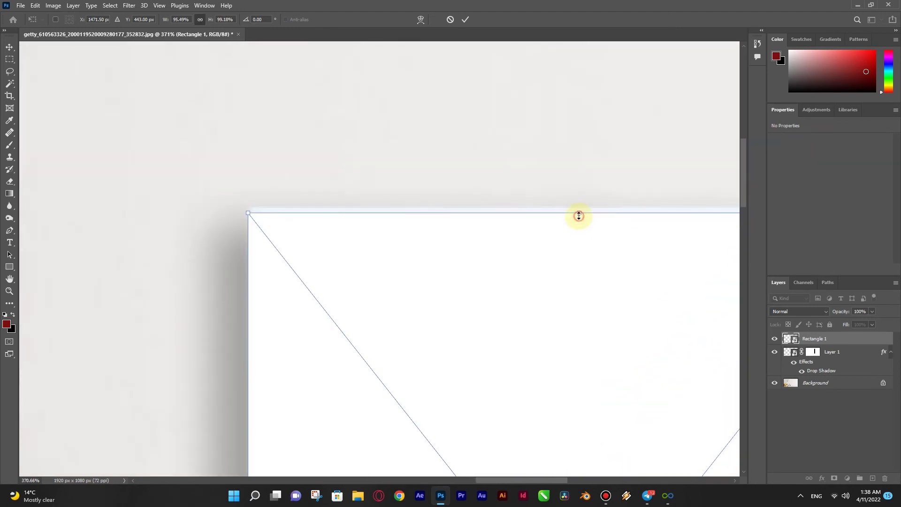
key(Return)
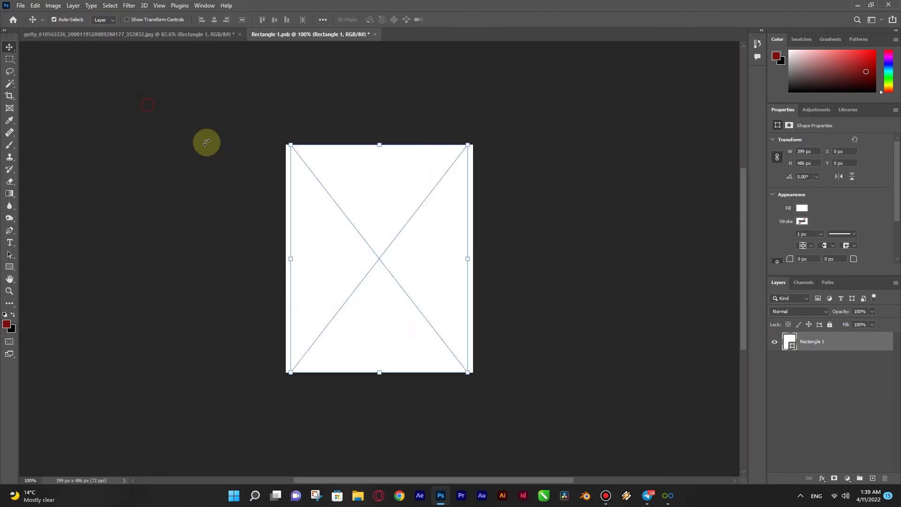
- Scale the placed flower painting to 19.24% to cover the whole rectangle, and close the smart object's document with its changes saved
drag(467, 145, 473, 140)
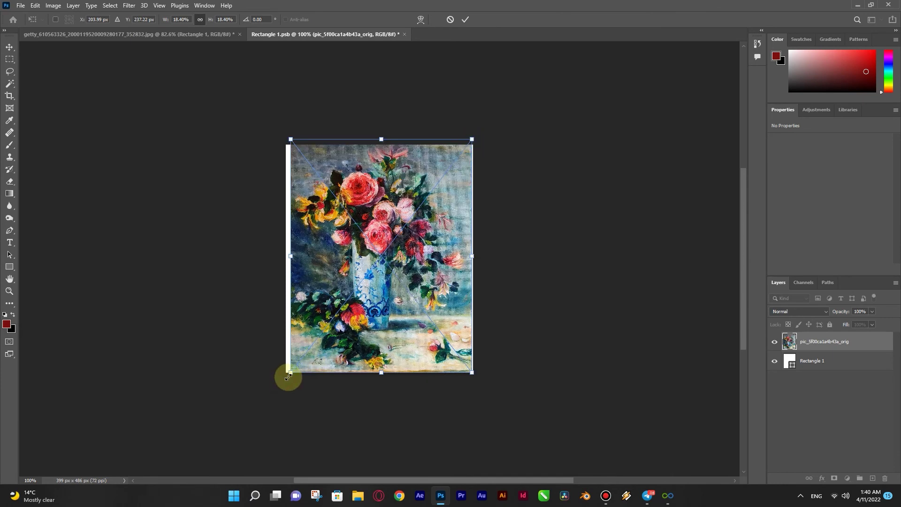
drag(288, 376, 280, 382)
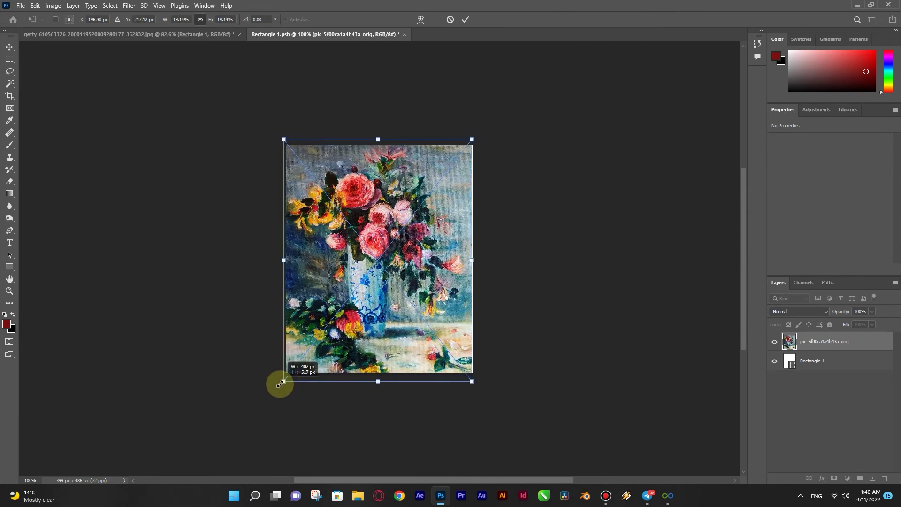
click(464, 19)
click(404, 34)
click(404, 183)
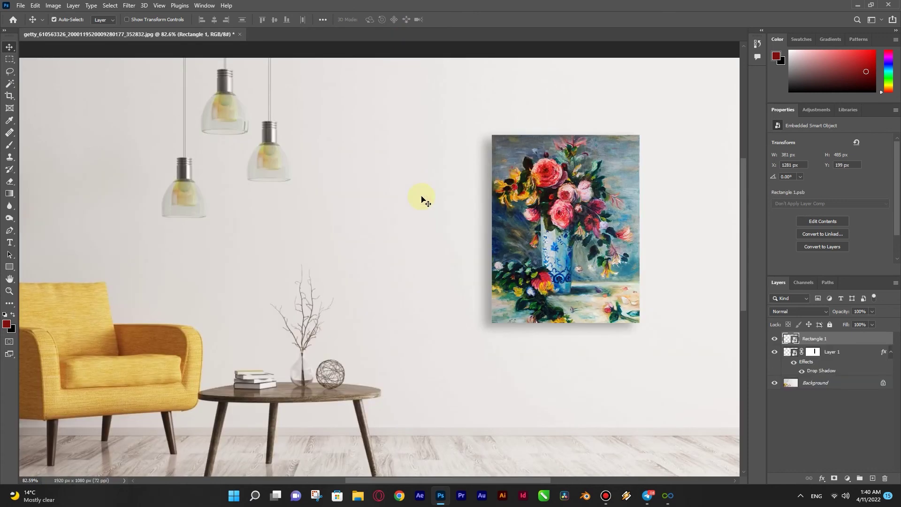
- Set the Rectangle 1 smart object's blend mode to Darken and split its Blend If Underlying Layer shadow and highlight sliders
click(815, 312)
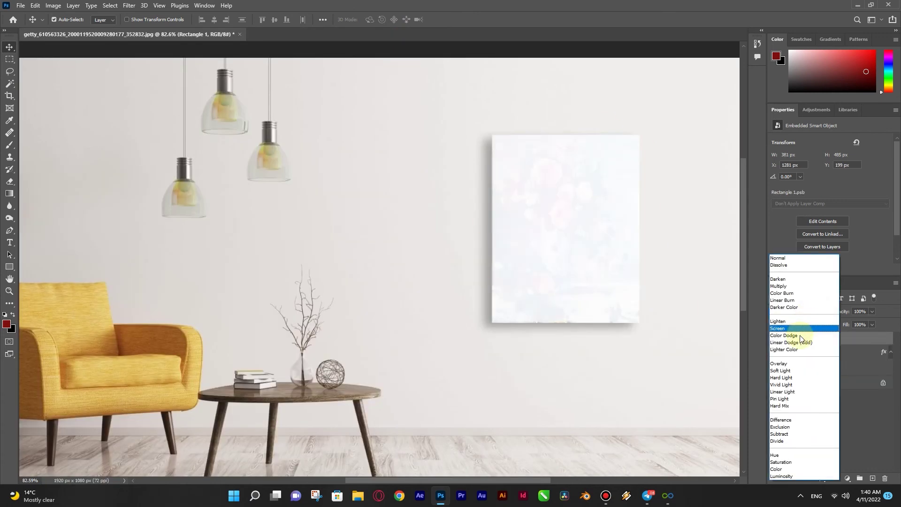
click(777, 280)
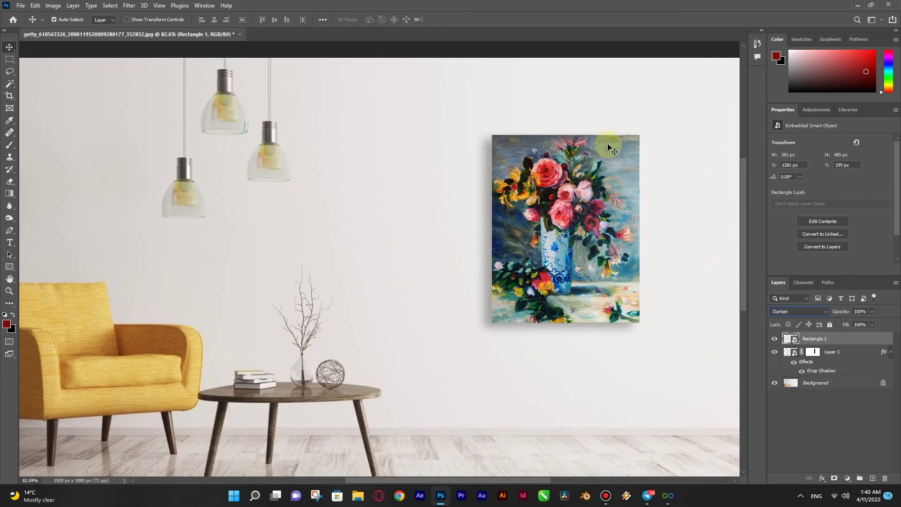
double_click(878, 338)
drag(739, 93, 837, 66)
mouse_move(881, 250)
mouse_down()
mouse_move(856, 251)
mouse_move(894, 251)
mouse_up()
drag(773, 253, 820, 258)
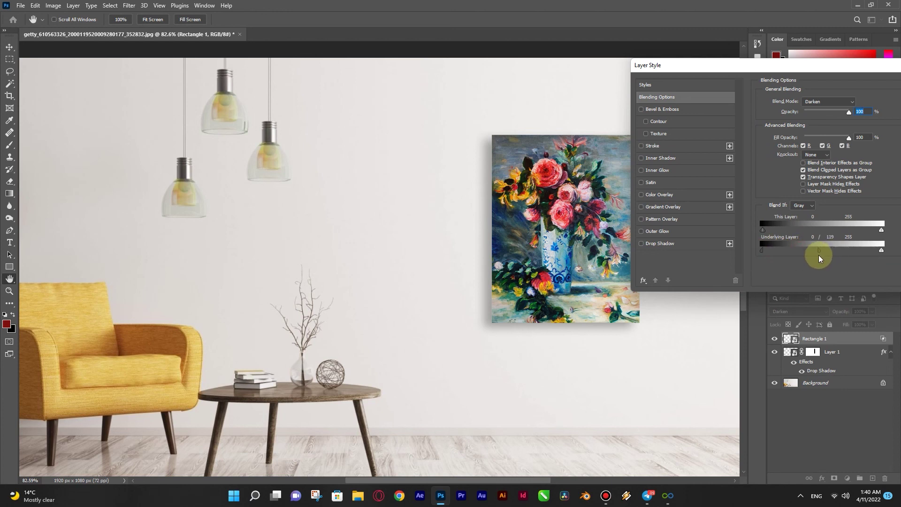
drag(761, 250, 793, 254)
mouse_move(854, 252)
mouse_down()
mouse_move(876, 249)
mouse_move(810, 251)
mouse_up()
drag(880, 252, 875, 250)
drag(751, 66, 157, 110)
click(390, 137)
- Toggle the Rectangle 1 layer's visibility on and off to compare the wall canvas with and without the painting
key(v)
scroll(423, 327, down, 2)
scroll(422, 327, down, 1)
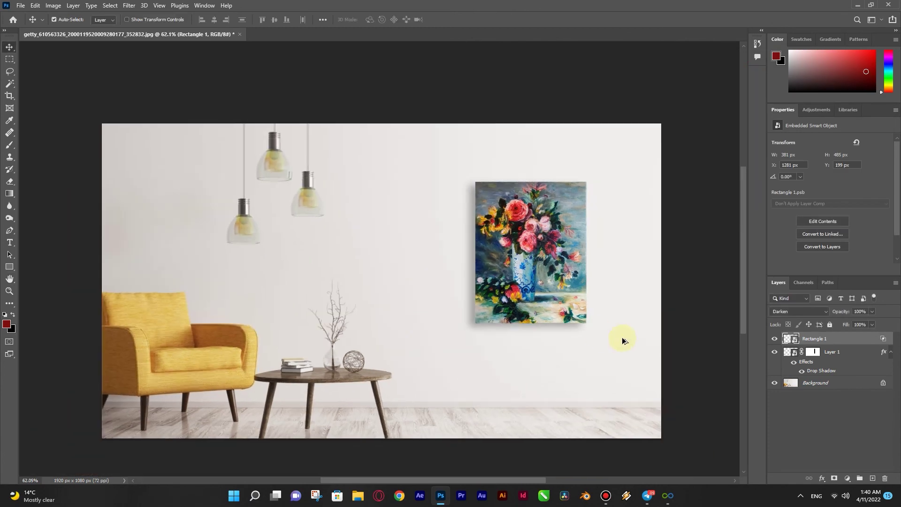
click(773, 340)
click(773, 340)
click(773, 340)
click(773, 339)
click(773, 341)
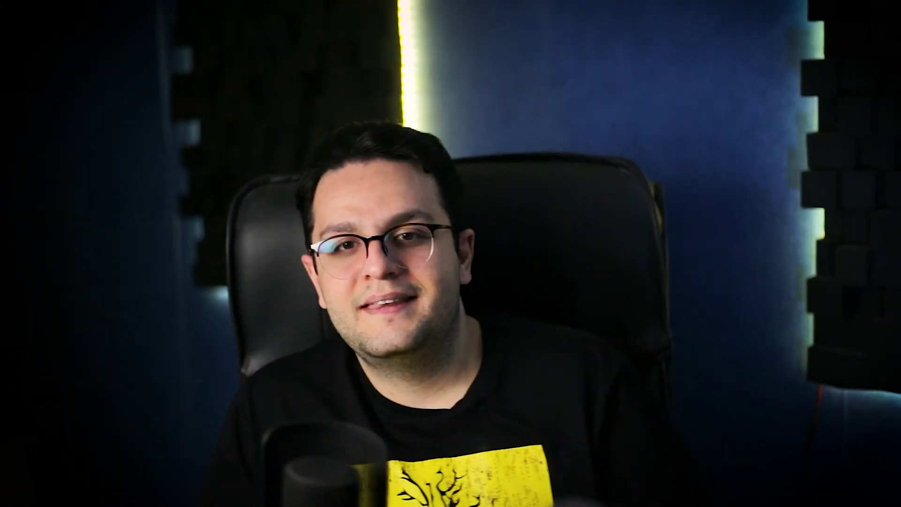